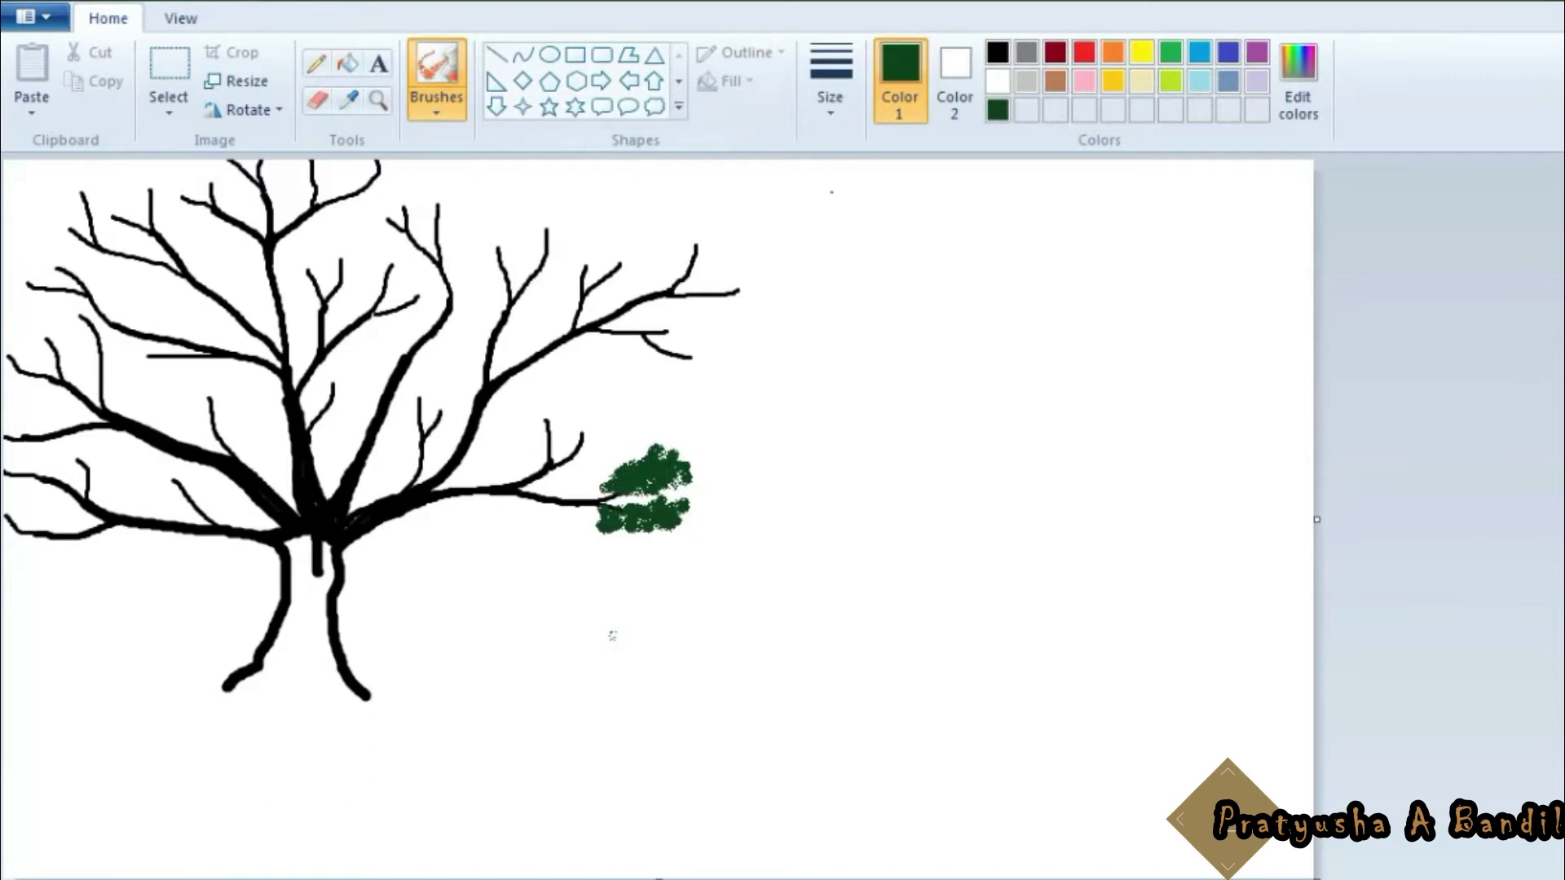
Spray dark green foliage over all the branches of the tree, from the outer tips to the inner crown
mouse_move(681, 302)
mouse_down()
mouse_move(794, 289)
mouse_move(677, 236)
mouse_move(595, 236)
mouse_move(546, 196)
mouse_move(489, 220)
mouse_move(481, 261)
mouse_move(432, 179)
mouse_move(387, 216)
mouse_up()
mouse_move(652, 489)
mouse_down()
mouse_move(587, 424)
mouse_move(538, 408)
mouse_move(522, 432)
mouse_move(404, 415)
mouse_up()
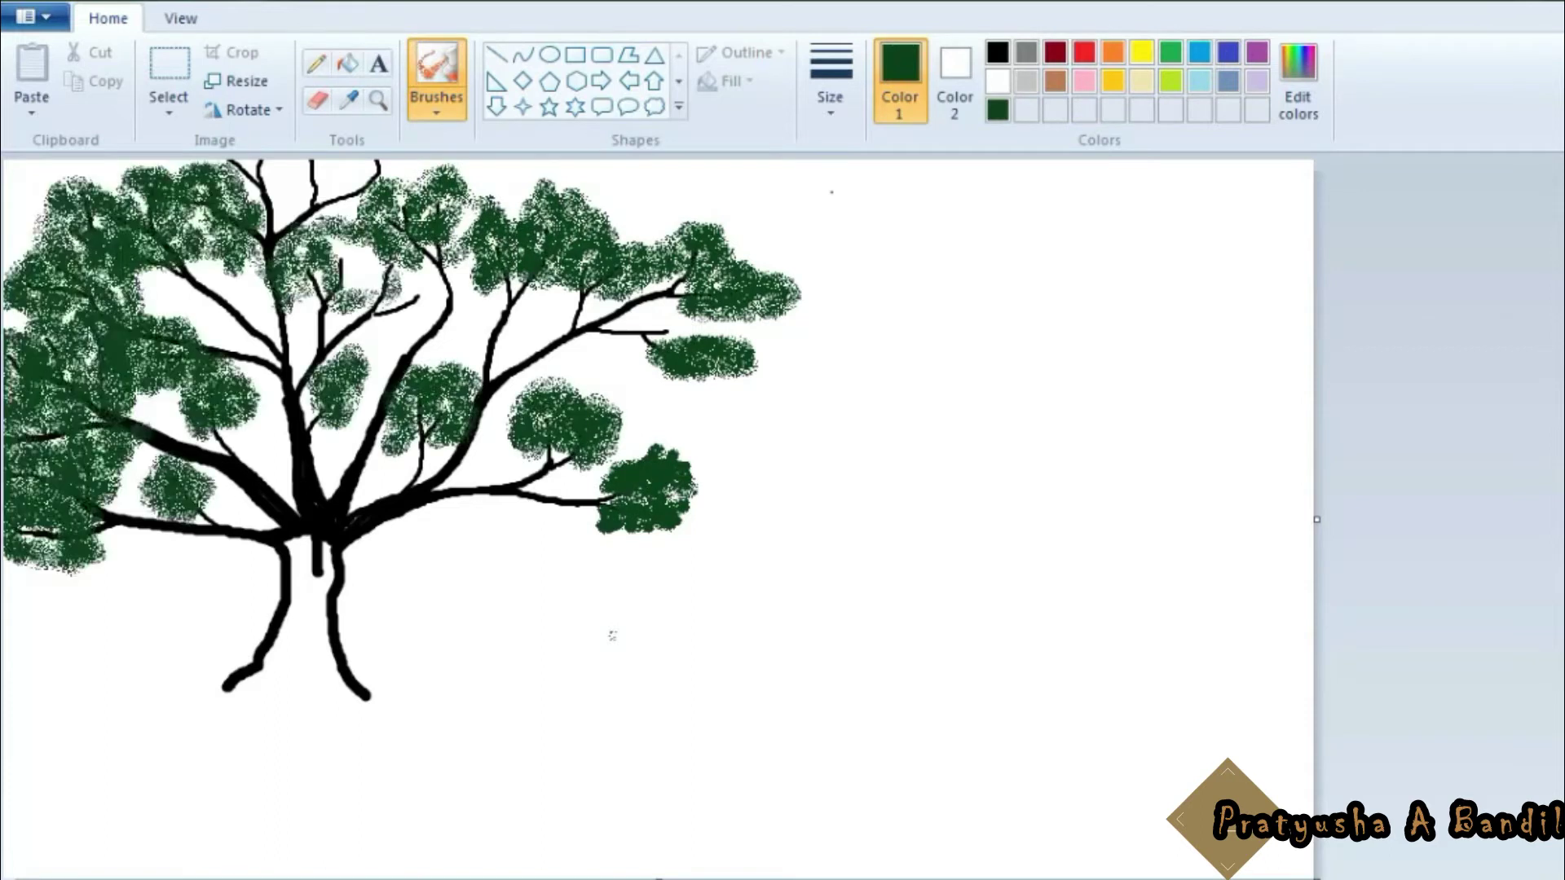
mouse_move(342, 261)
mouse_down()
mouse_move(412, 298)
mouse_move(428, 281)
mouse_move(391, 204)
mouse_move(203, 175)
mouse_move(554, 298)
mouse_move(717, 285)
mouse_move(660, 257)
mouse_up()
mouse_move(554, 422)
mouse_down()
mouse_move(571, 391)
mouse_move(542, 236)
mouse_move(570, 263)
mouse_move(236, 195)
mouse_move(57, 232)
mouse_move(529, 350)
mouse_move(570, 326)
mouse_up()
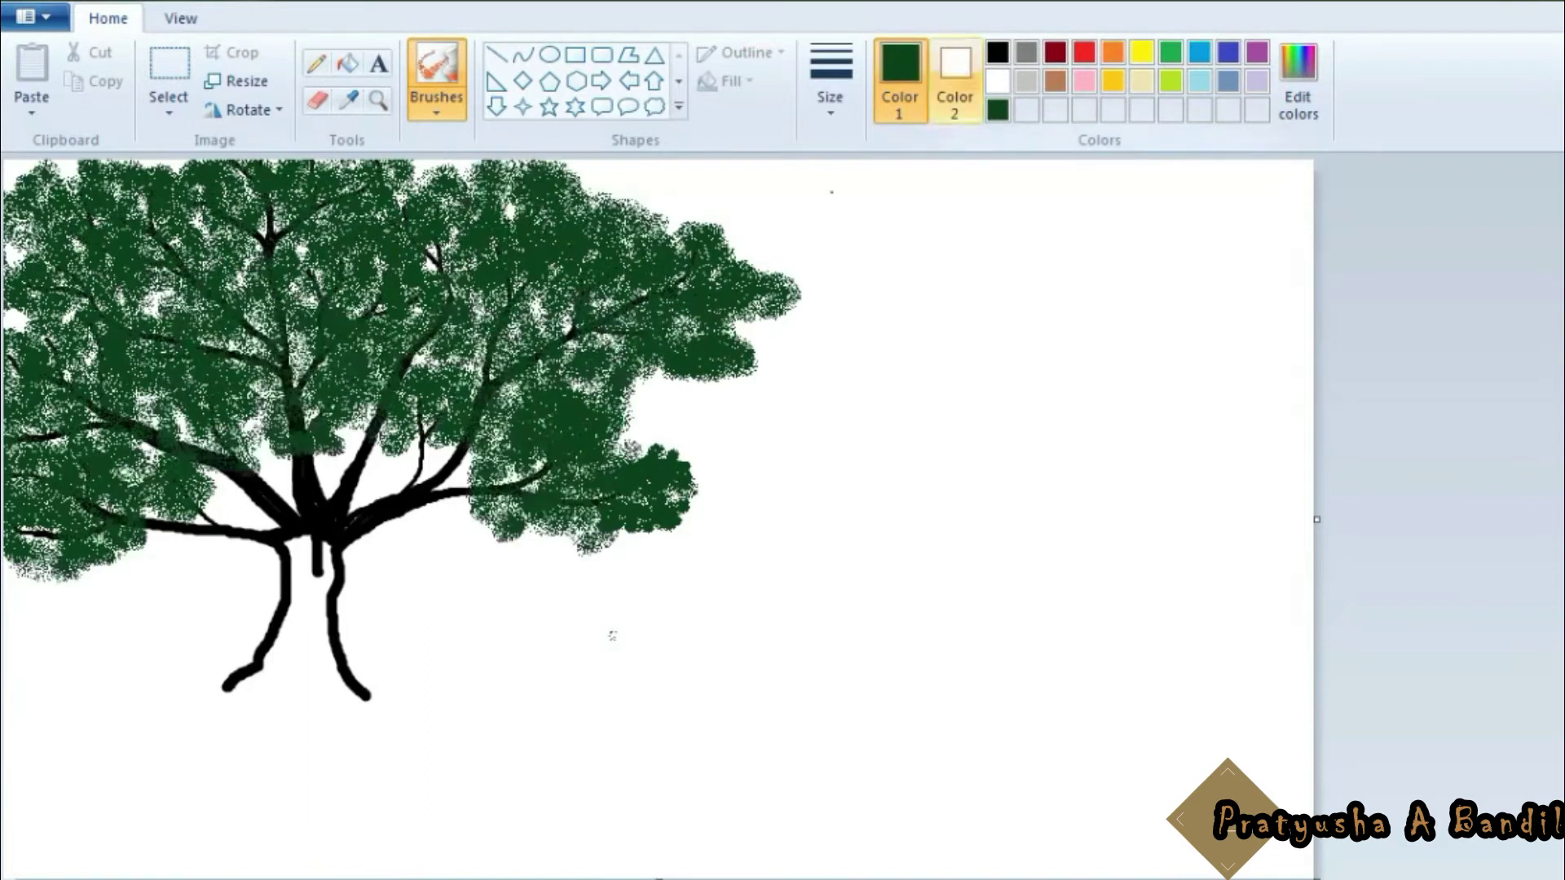
Paint a strip of black grass blades across the canvas below the tree and fill the ground beneath it black
click(996, 53)
click(436, 111)
click(442, 150)
mouse_move(11, 709)
mouse_down()
mouse_move(269, 772)
mouse_move(163, 745)
mouse_move(314, 767)
mouse_move(1217, 686)
mouse_move(1304, 693)
mouse_move(783, 696)
mouse_move(692, 734)
mouse_move(465, 746)
mouse_up()
mouse_move(245, 740)
mouse_down()
mouse_move(108, 723)
mouse_move(90, 758)
mouse_move(48, 754)
mouse_up()
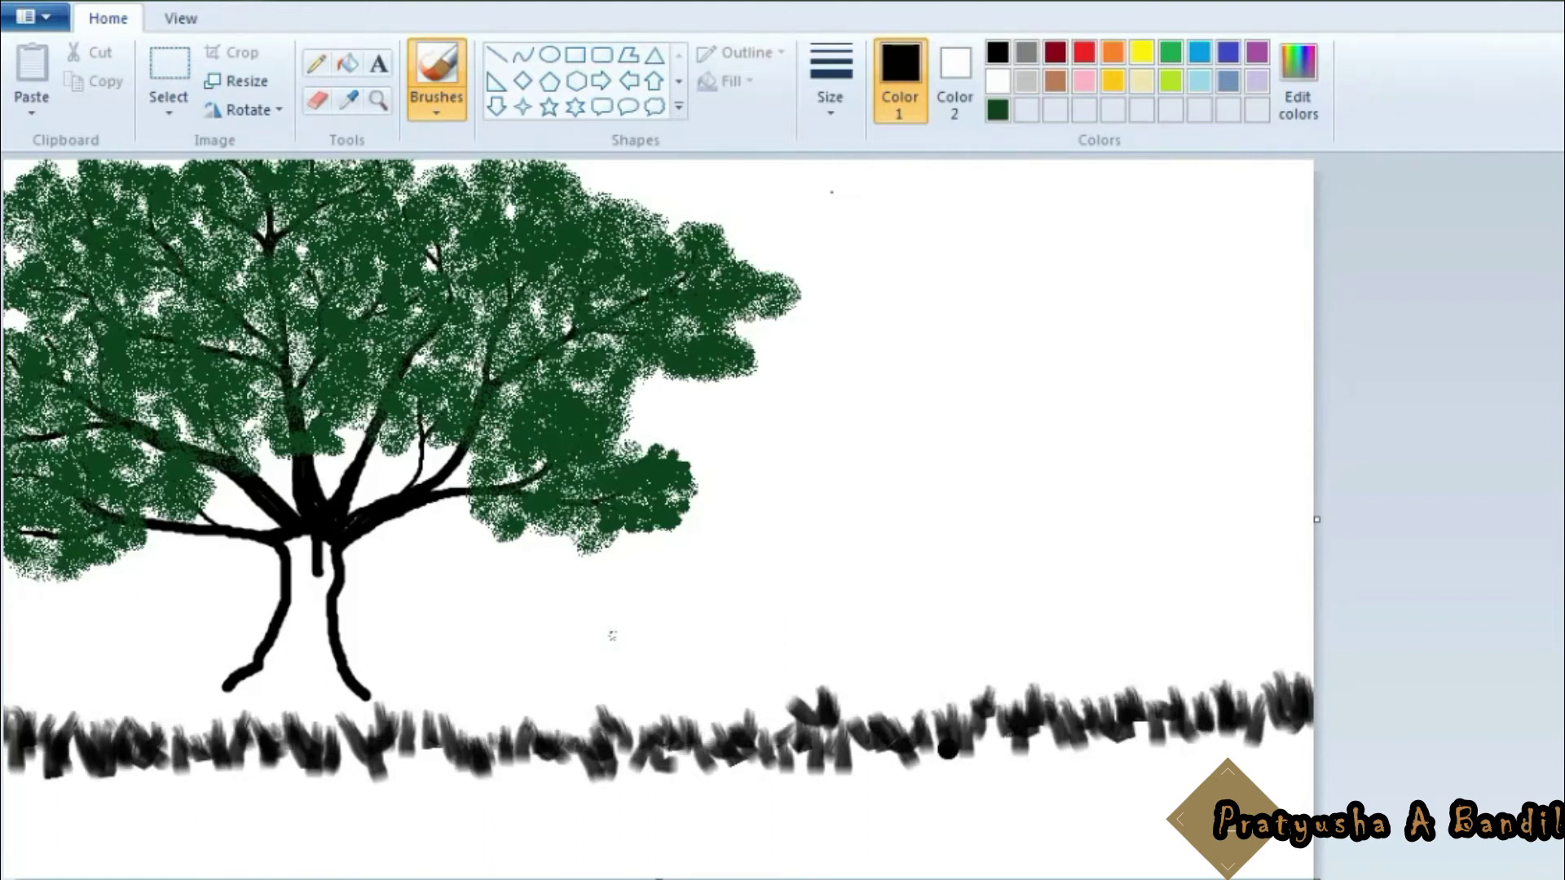
drag(947, 749, 958, 803)
click(347, 64)
click(436, 73)
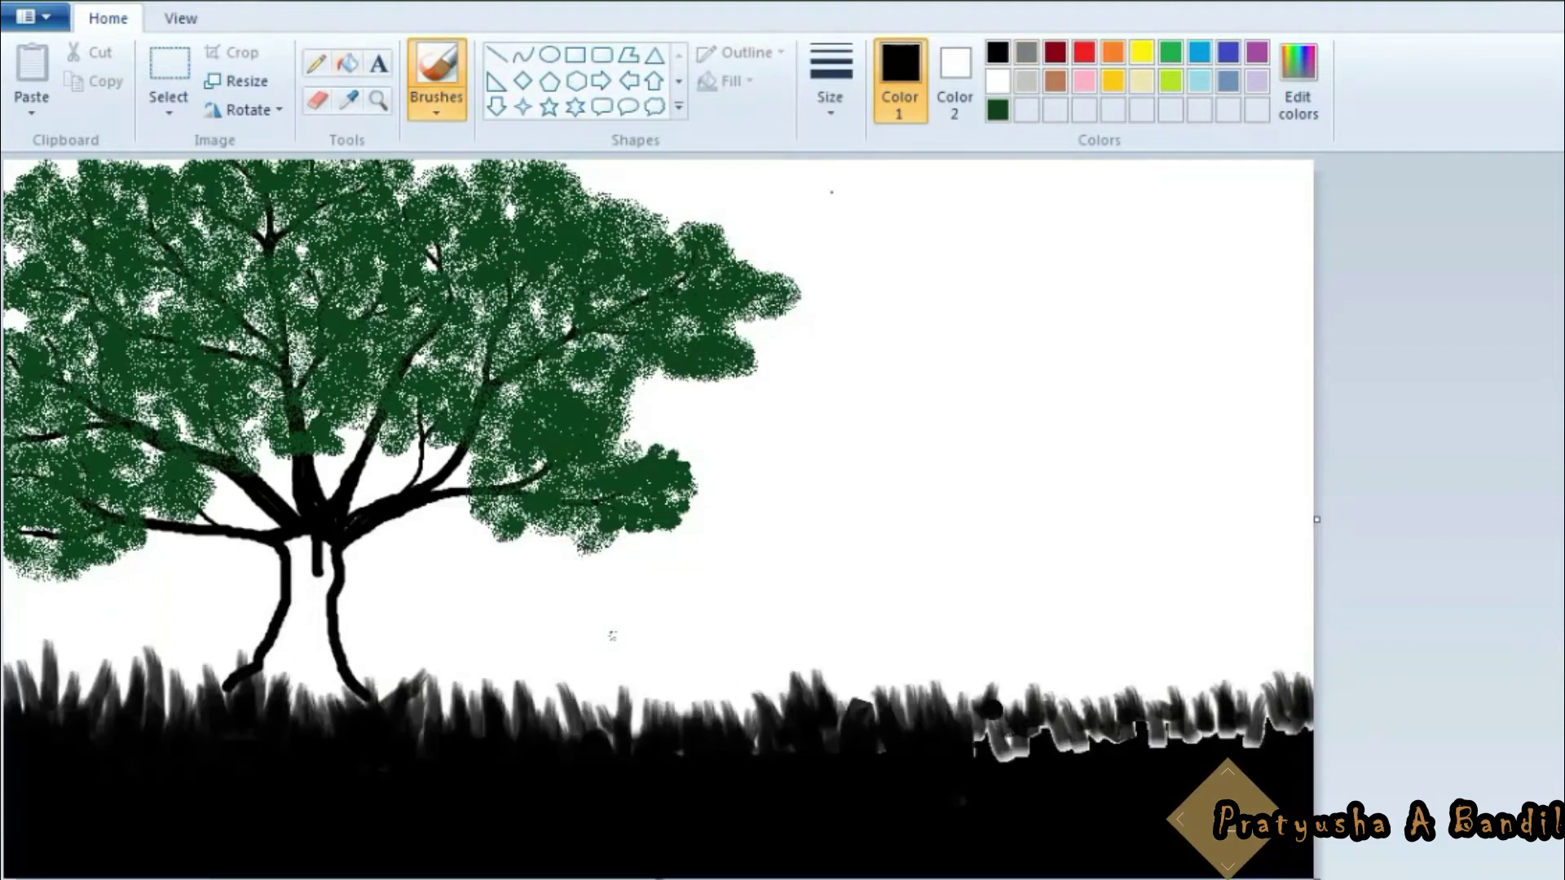
Cover the white gaps in the right-hand grass with black and paint the tree trunk solid black
mouse_move(986, 717)
mouse_down()
mouse_move(1286, 693)
mouse_move(1190, 717)
mouse_move(1222, 701)
mouse_up()
mouse_move(1083, 742)
mouse_down()
mouse_move(978, 734)
mouse_move(1108, 709)
mouse_move(982, 727)
mouse_up()
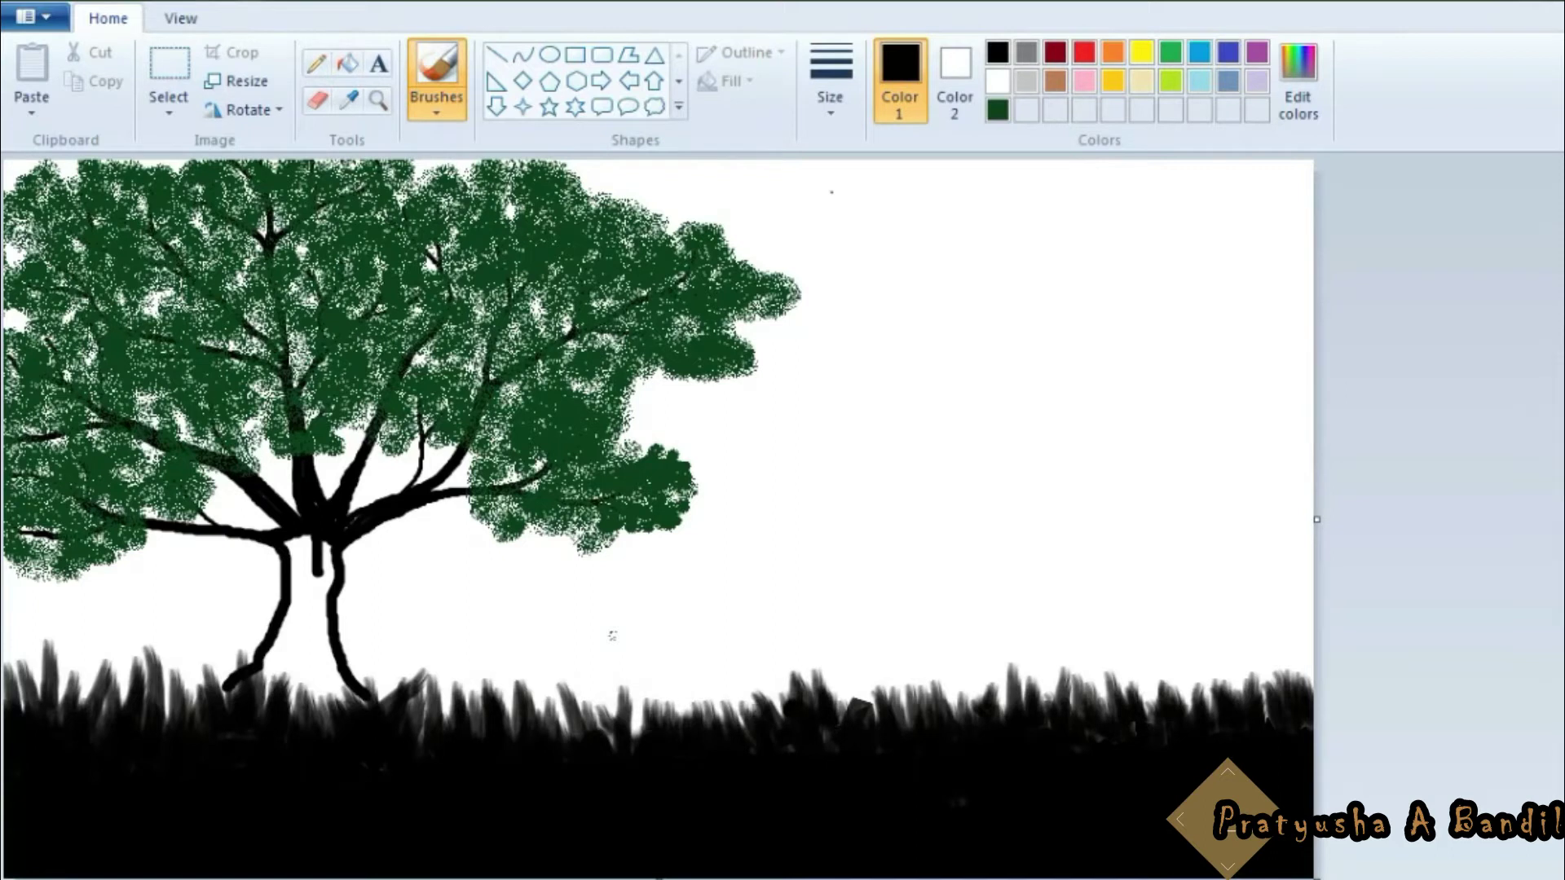
mouse_move(432, 721)
mouse_down()
mouse_move(482, 681)
mouse_move(681, 697)
mouse_move(753, 677)
mouse_up()
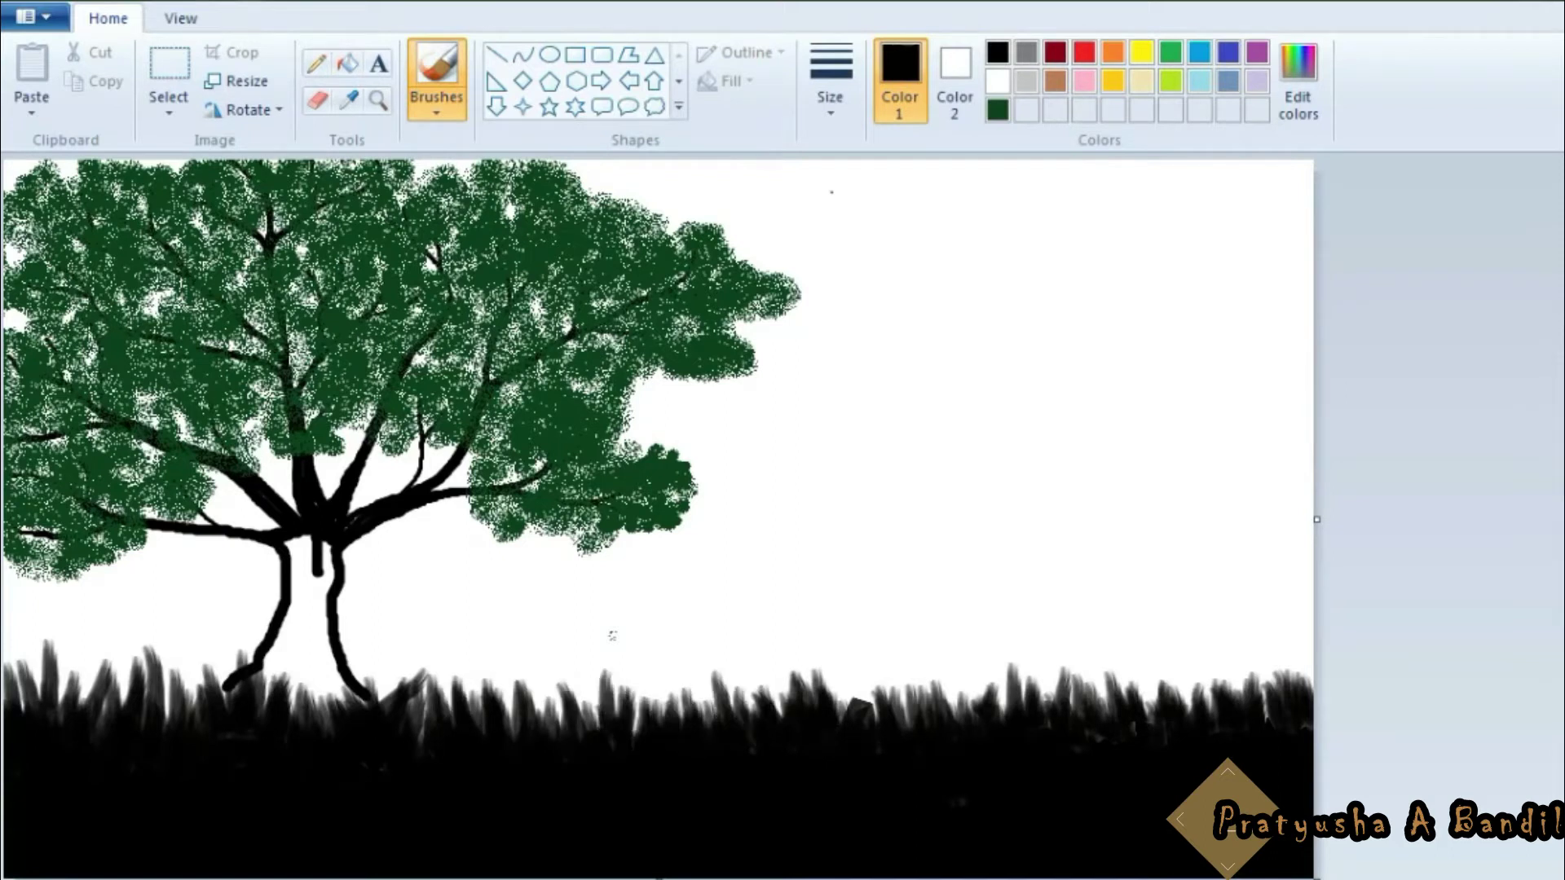
mouse_move(309, 540)
mouse_down()
mouse_move(287, 628)
mouse_move(300, 570)
mouse_move(358, 705)
mouse_move(317, 713)
mouse_move(273, 693)
mouse_move(265, 709)
mouse_up()
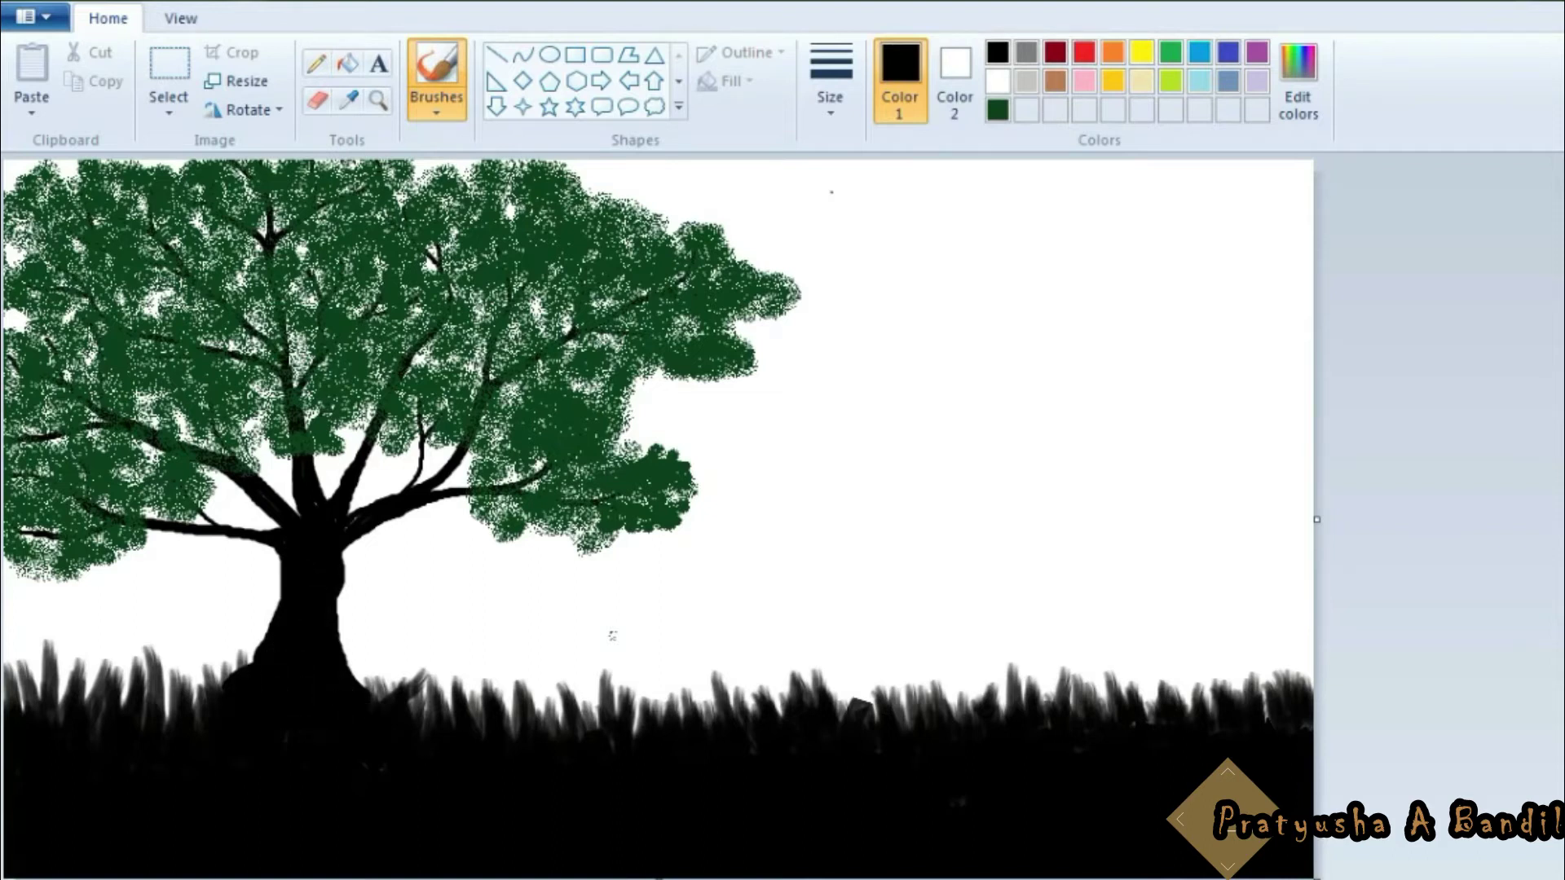
Draw a red arch above the grass to the right of the tree with the Curve tool and fill it red as a sun
drag(652, 701, 1092, 688)
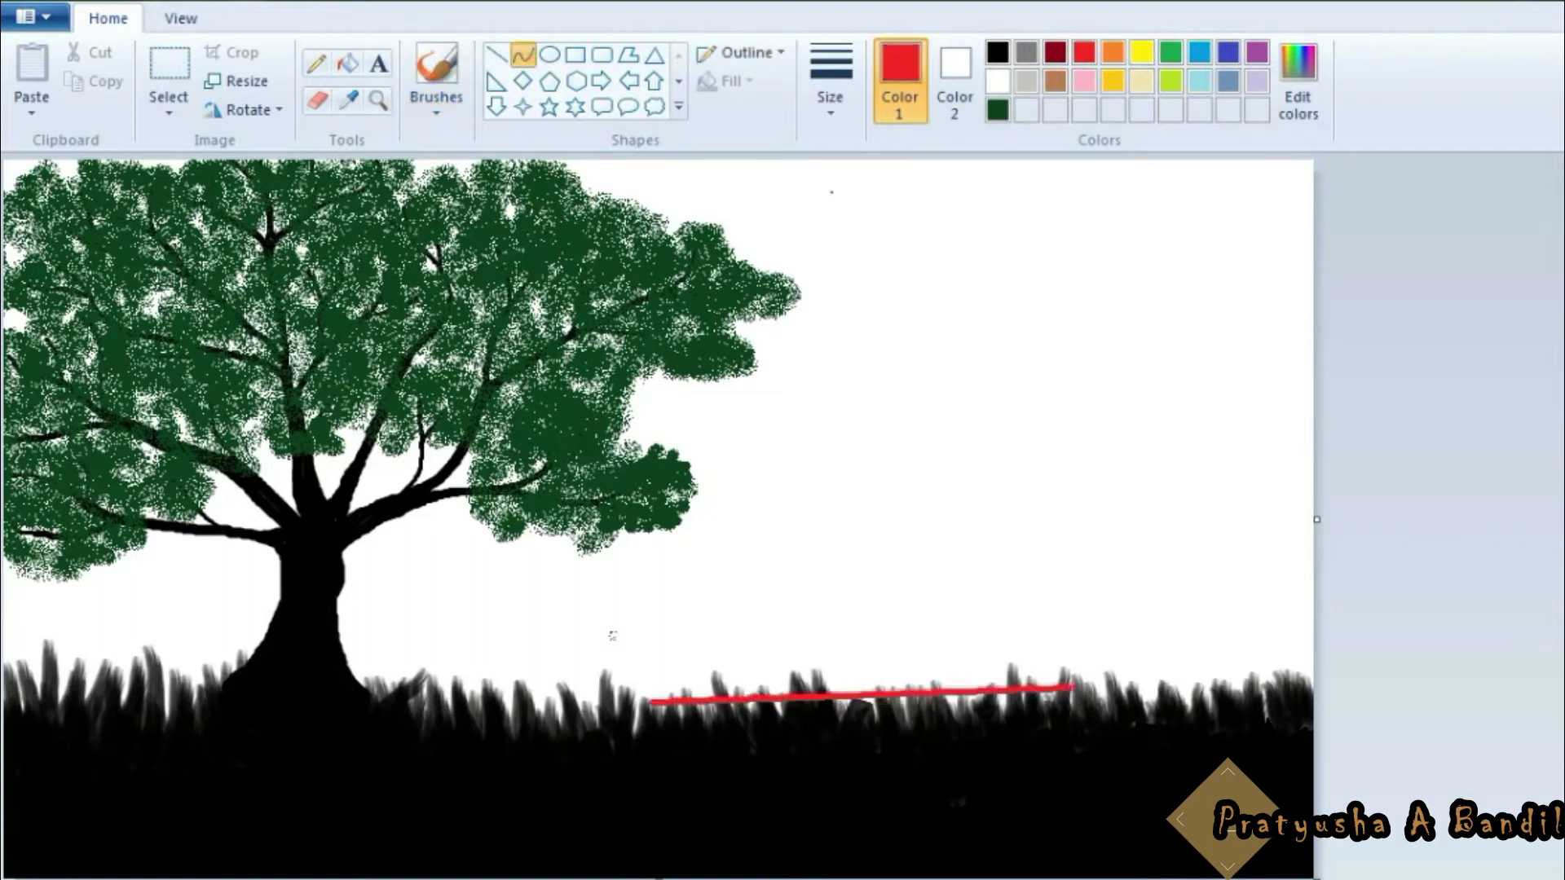
mouse_move(815, 694)
mouse_down()
mouse_move(807, 521)
mouse_move(874, 510)
mouse_up()
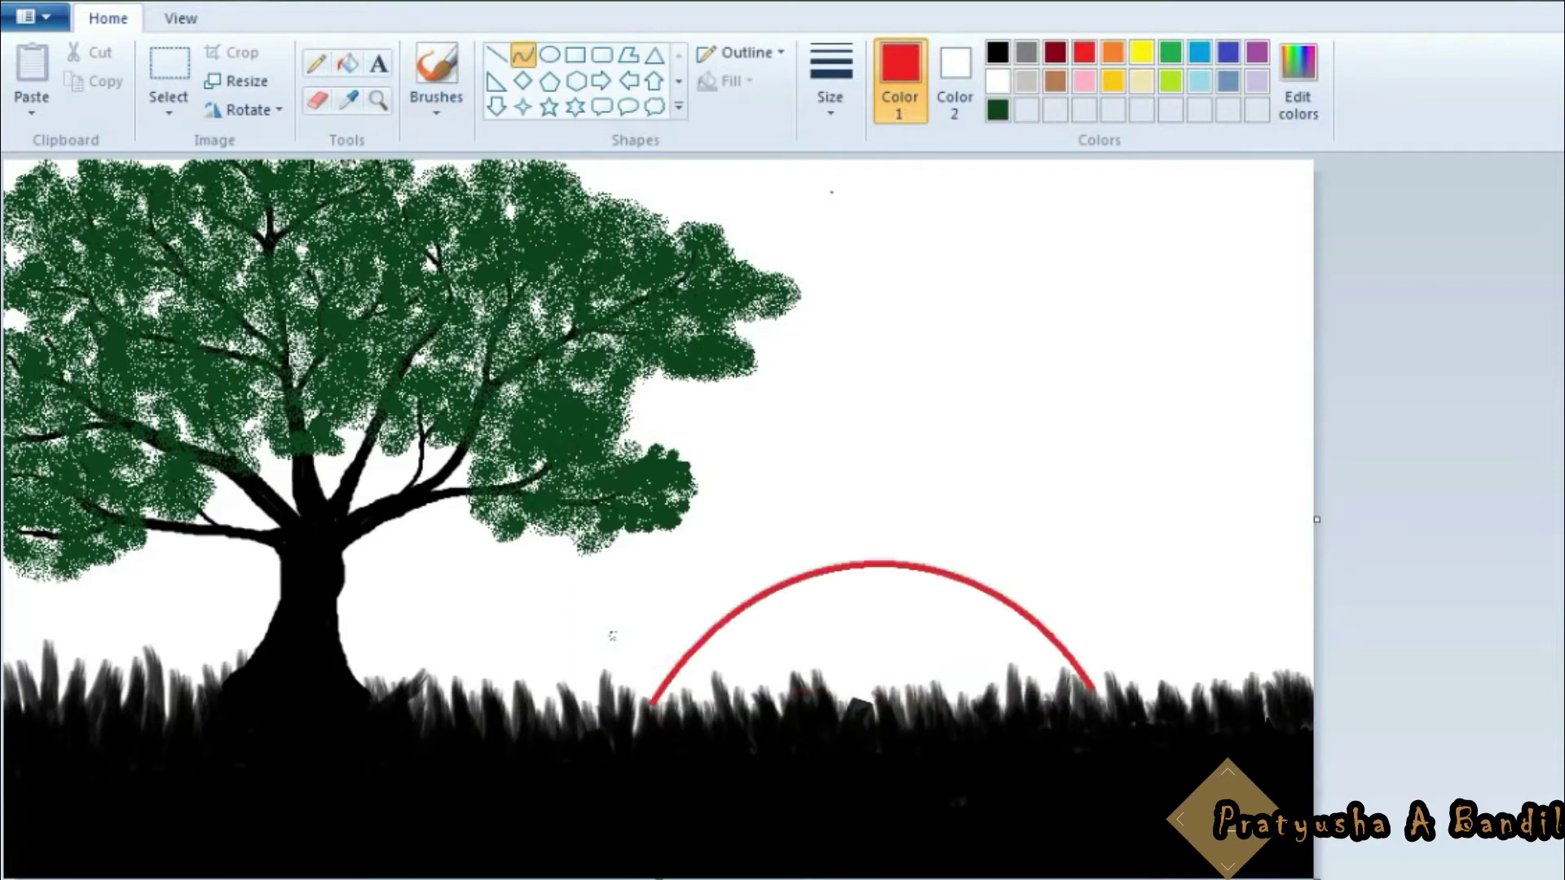
click(347, 64)
click(872, 628)
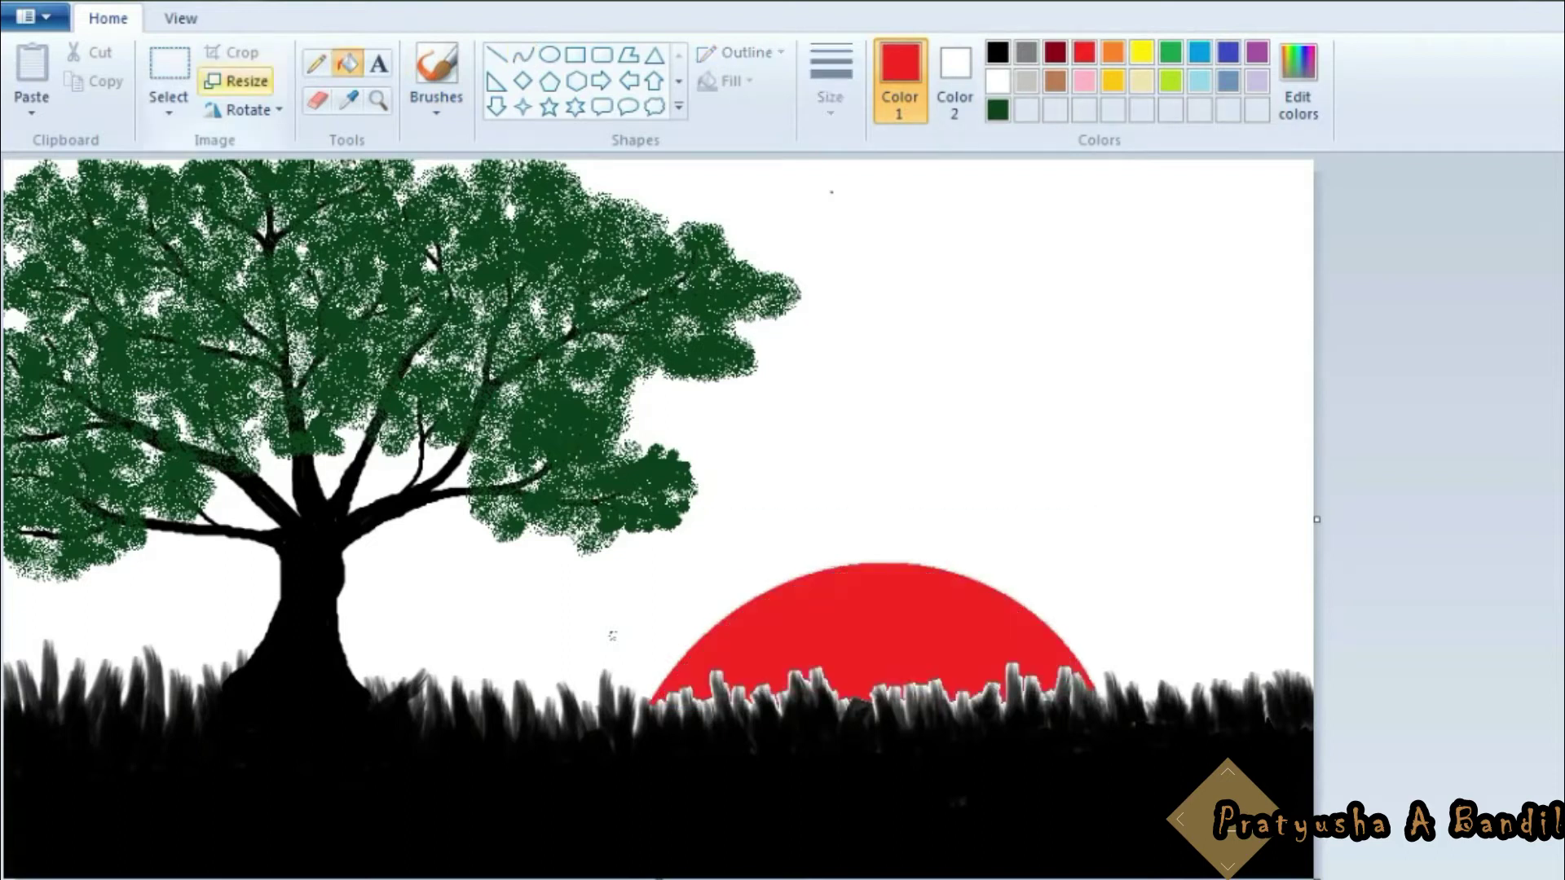
Recolour the sun orange
click(316, 64)
click(1113, 52)
click(348, 63)
click(872, 627)
click(1084, 52)
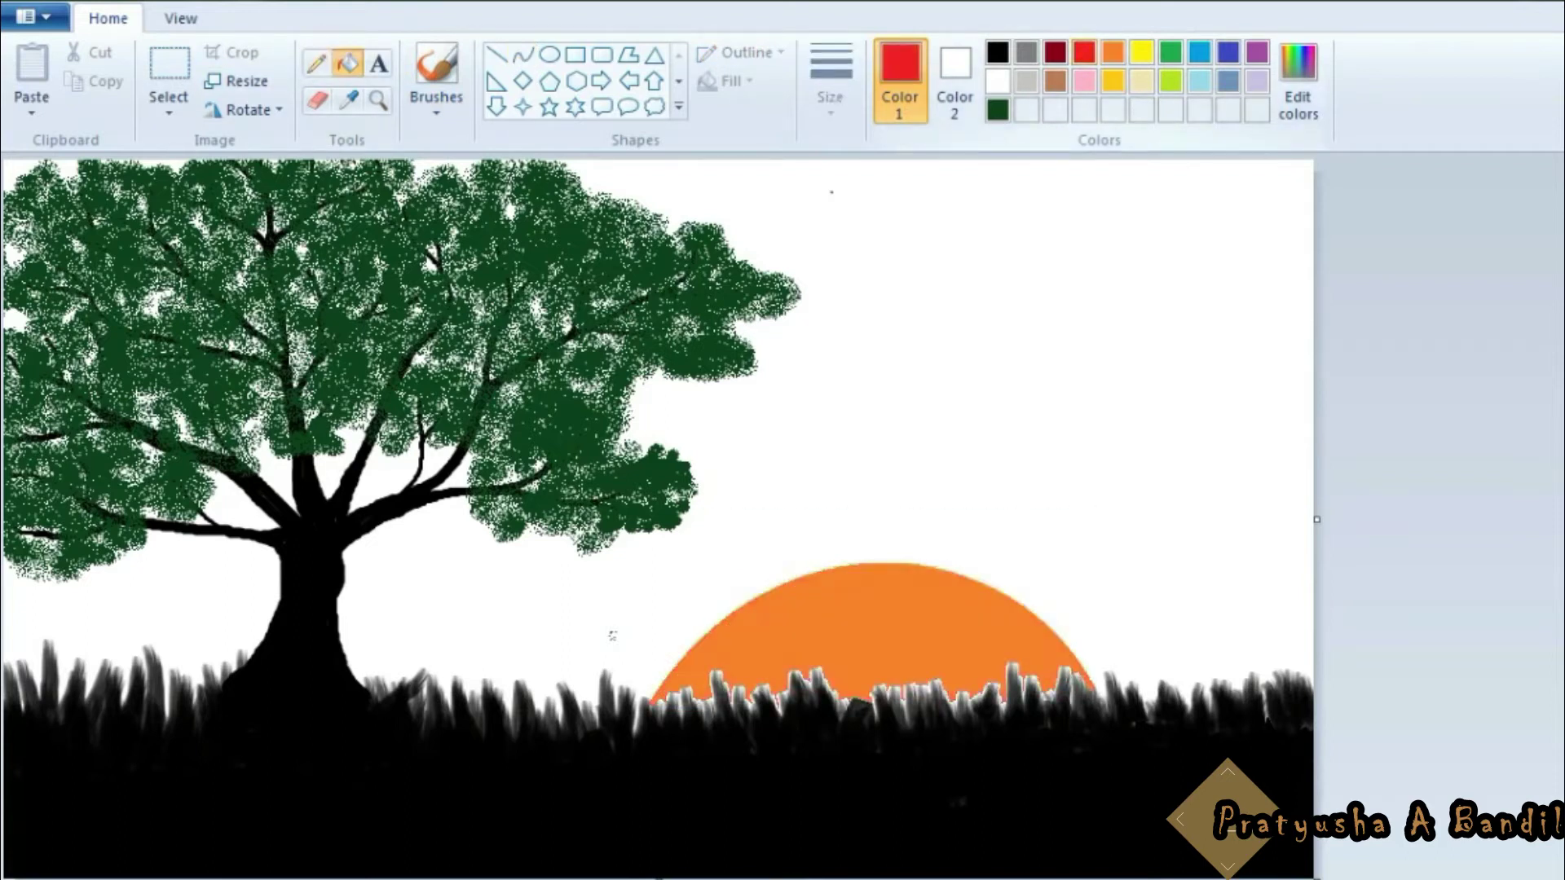
Add orange from the basic colours to the palette and fill the sun with yellow
click(1297, 82)
click(658, 397)
click(649, 636)
click(1141, 52)
click(872, 628)
Fill the sky and the enclosed white areas between the lower branches and around the crown with the custom orange
click(1027, 110)
click(1060, 326)
click(122, 619)
click(383, 473)
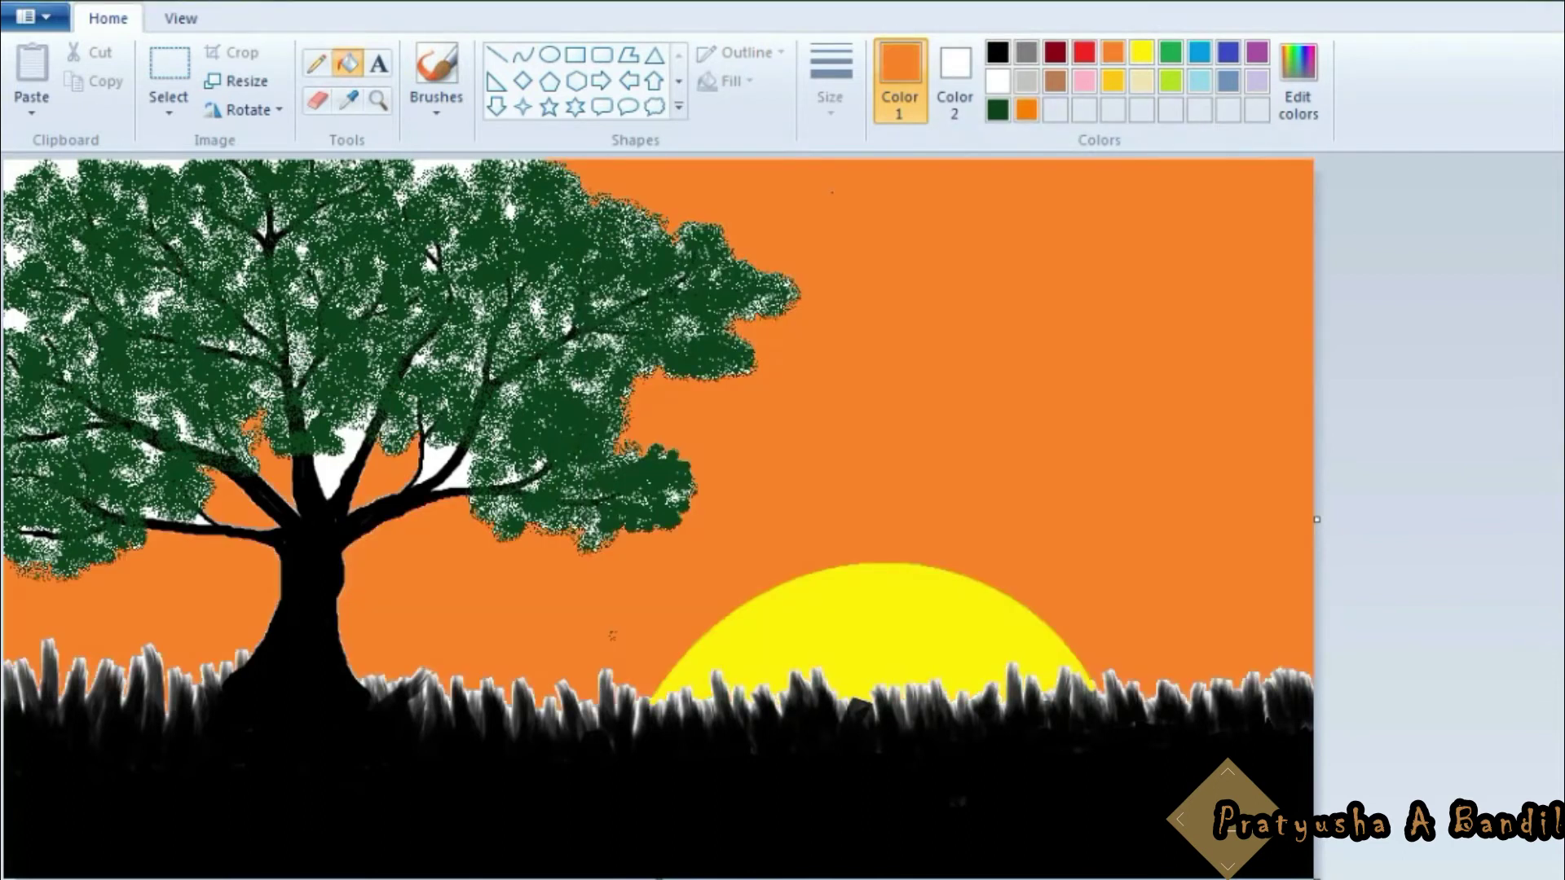
click(342, 449)
click(444, 464)
click(25, 175)
click(444, 175)
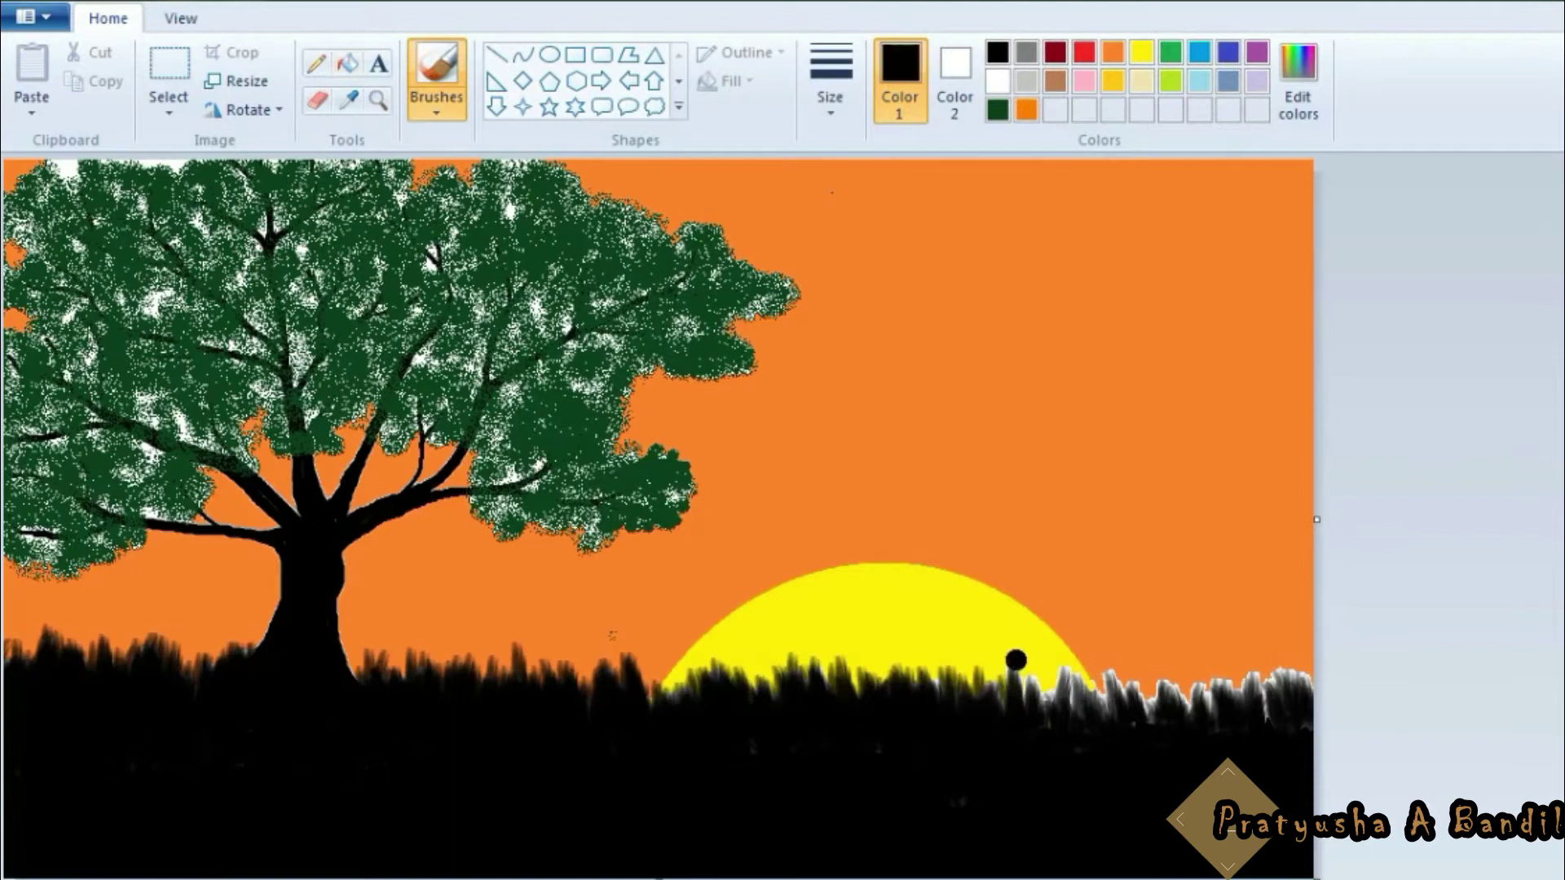
Brush black grass blades over the remaining white-fringed grass edge in front of the sun
mouse_move(1009, 661)
mouse_down()
mouse_move(1141, 681)
mouse_move(1267, 677)
mouse_move(1035, 675)
mouse_move(1000, 657)
mouse_move(648, 676)
mouse_up()
Spray the custom orange into a white gap in the right part of the foliage
click(998, 109)
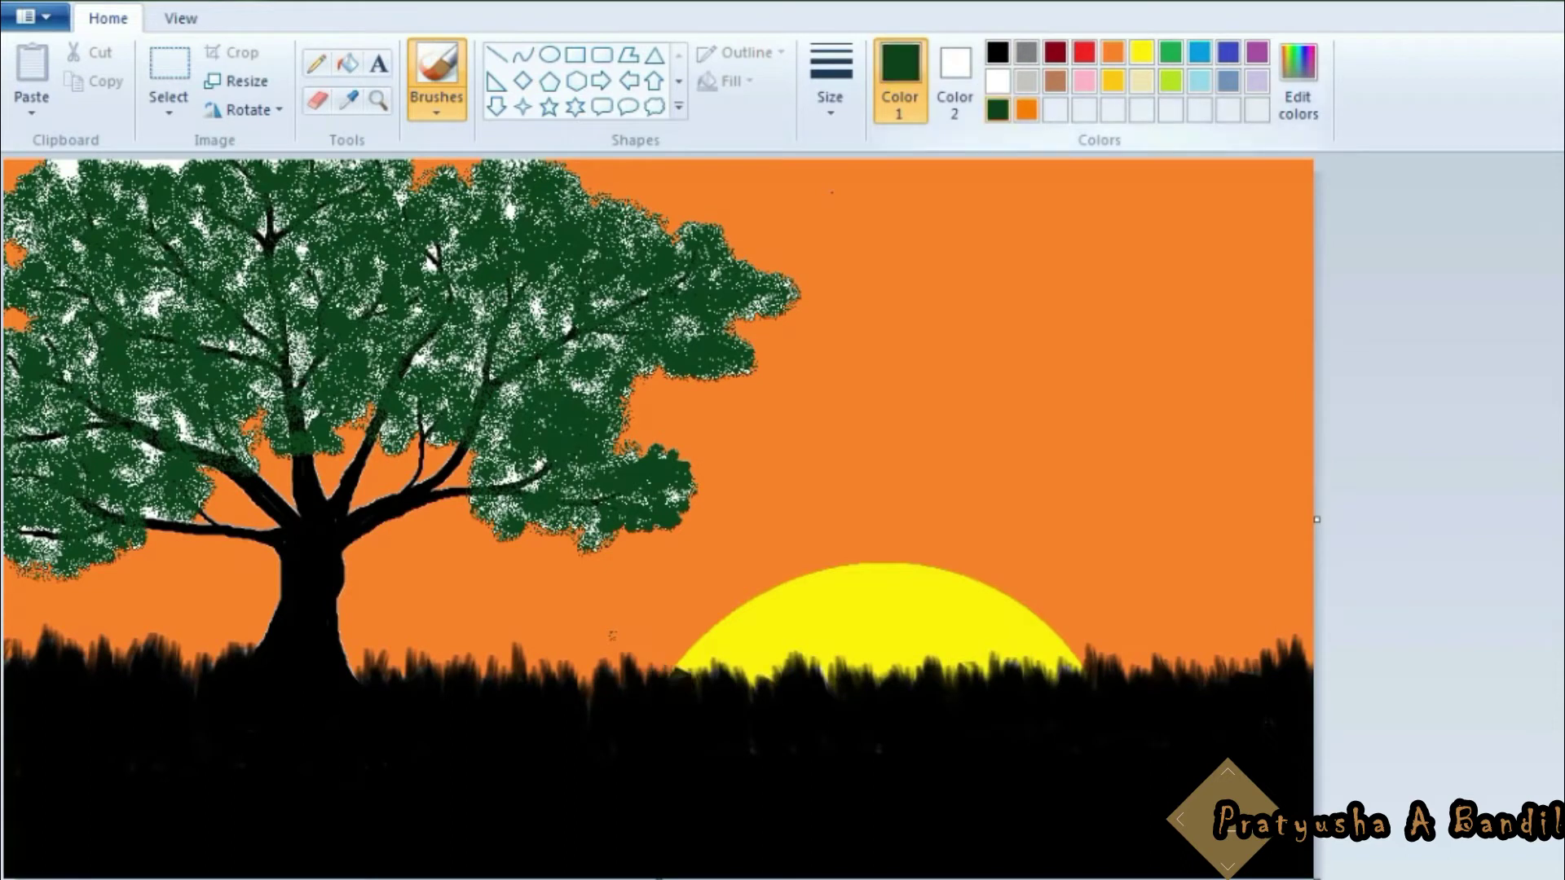
click(436, 106)
click(600, 180)
click(1026, 109)
click(584, 388)
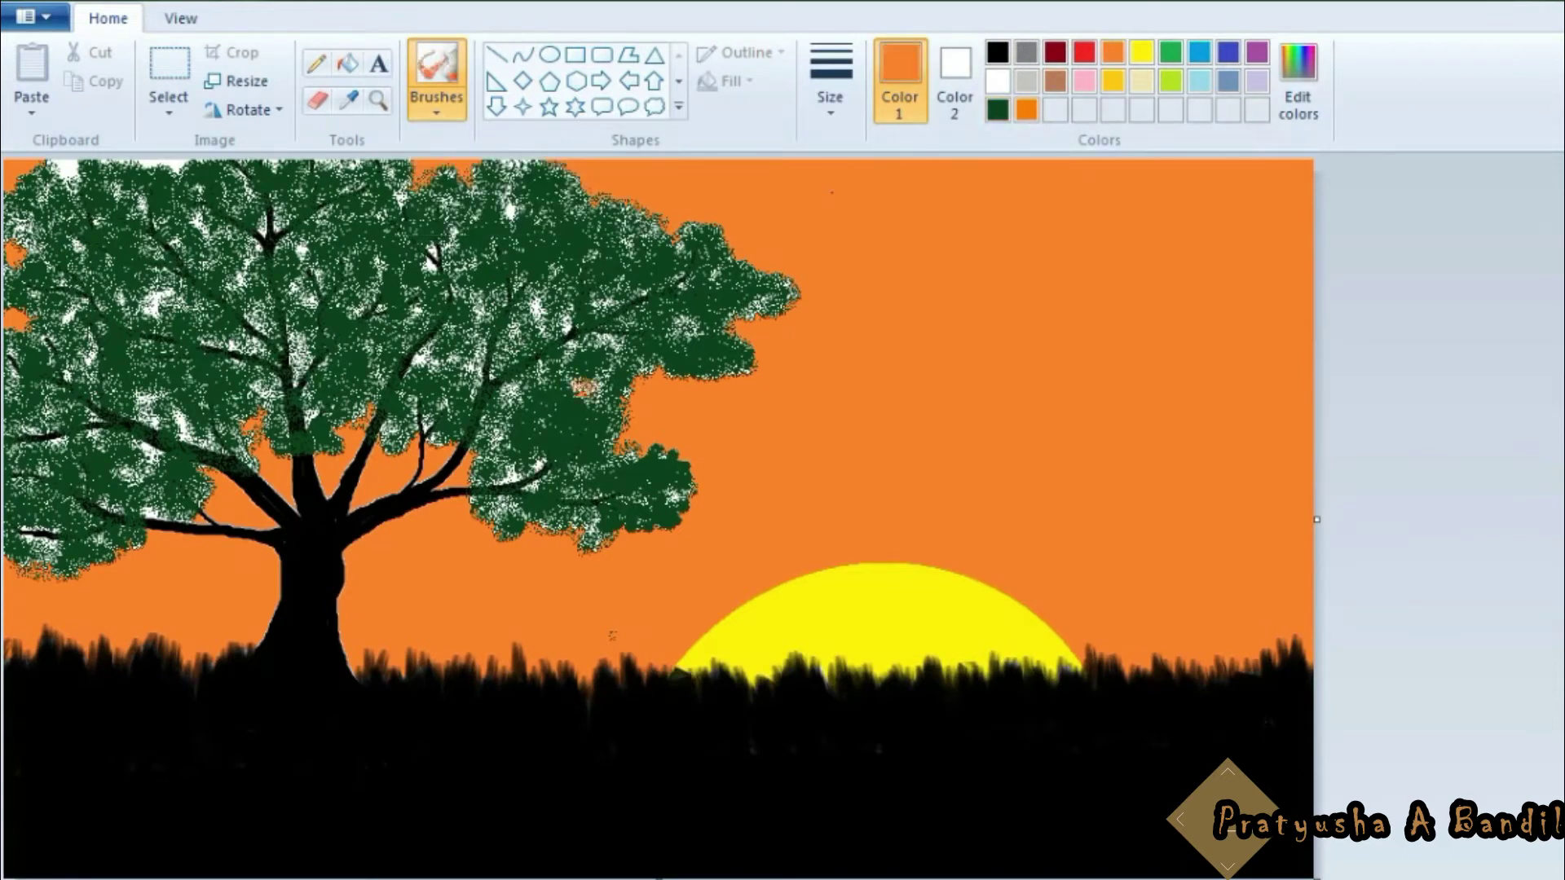
Sample the dark green of the foliage and fill the white gaps in the crown with it
click(347, 63)
click(348, 99)
click(183, 426)
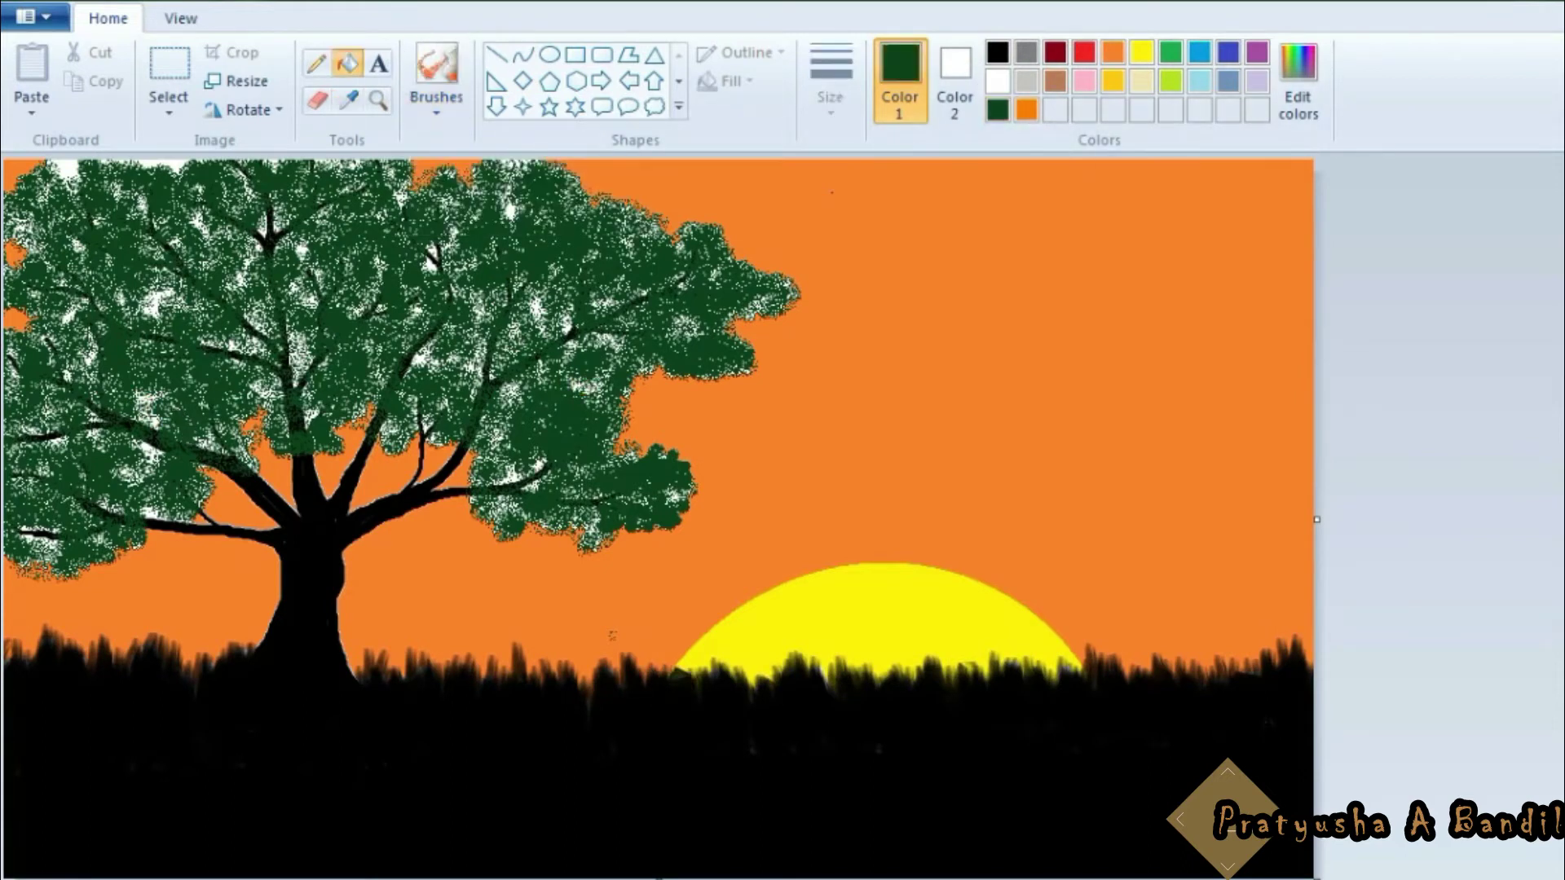
click(157, 303)
click(149, 409)
click(66, 175)
click(161, 166)
click(301, 252)
click(297, 345)
click(578, 387)
Change the airbrush size and spray dark green over the whole tree crown to close the white gaps
click(436, 65)
click(830, 82)
click(831, 307)
mouse_move(456, 489)
mouse_down()
mouse_move(571, 204)
mouse_move(546, 277)
mouse_up()
mouse_move(571, 546)
mouse_down()
mouse_move(628, 538)
mouse_move(644, 366)
mouse_move(742, 346)
mouse_move(803, 277)
mouse_move(416, 428)
mouse_move(367, 400)
mouse_move(269, 407)
mouse_move(367, 277)
mouse_up()
mouse_move(505, 387)
mouse_down()
mouse_move(342, 187)
mouse_move(273, 326)
mouse_move(225, 236)
mouse_move(16, 456)
mouse_up()
mouse_move(127, 304)
mouse_down()
mouse_move(306, 303)
mouse_move(178, 204)
mouse_up()
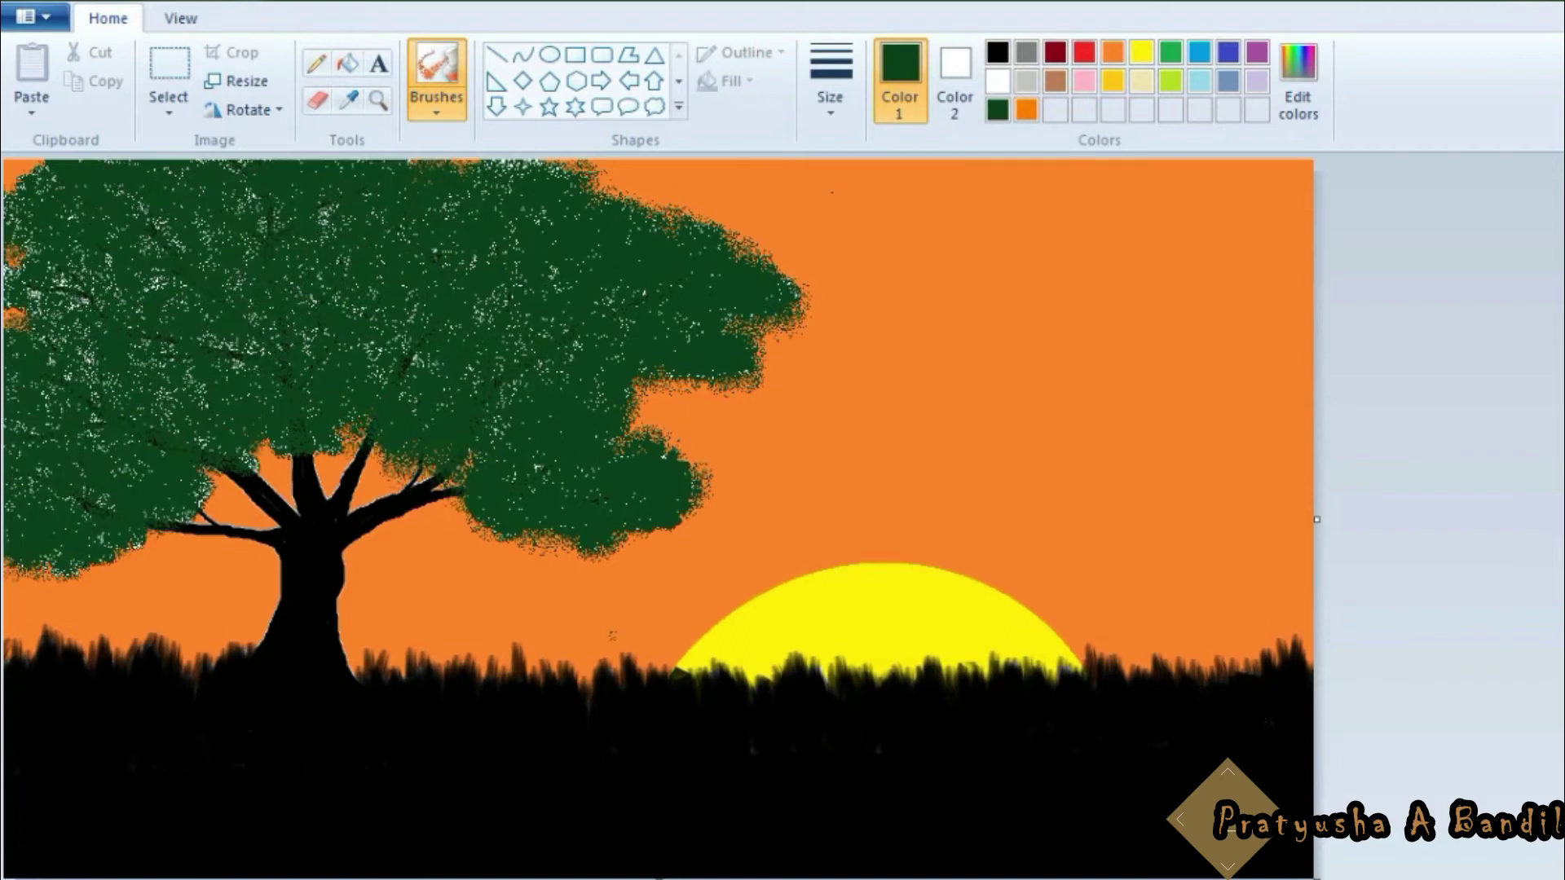
Spray dark green densely over the right side of the crown, including its lower lobe and outer edge
drag(234, 356, 372, 351)
mouse_move(464, 514)
mouse_down()
mouse_move(550, 544)
mouse_move(652, 534)
mouse_move(619, 423)
mouse_up()
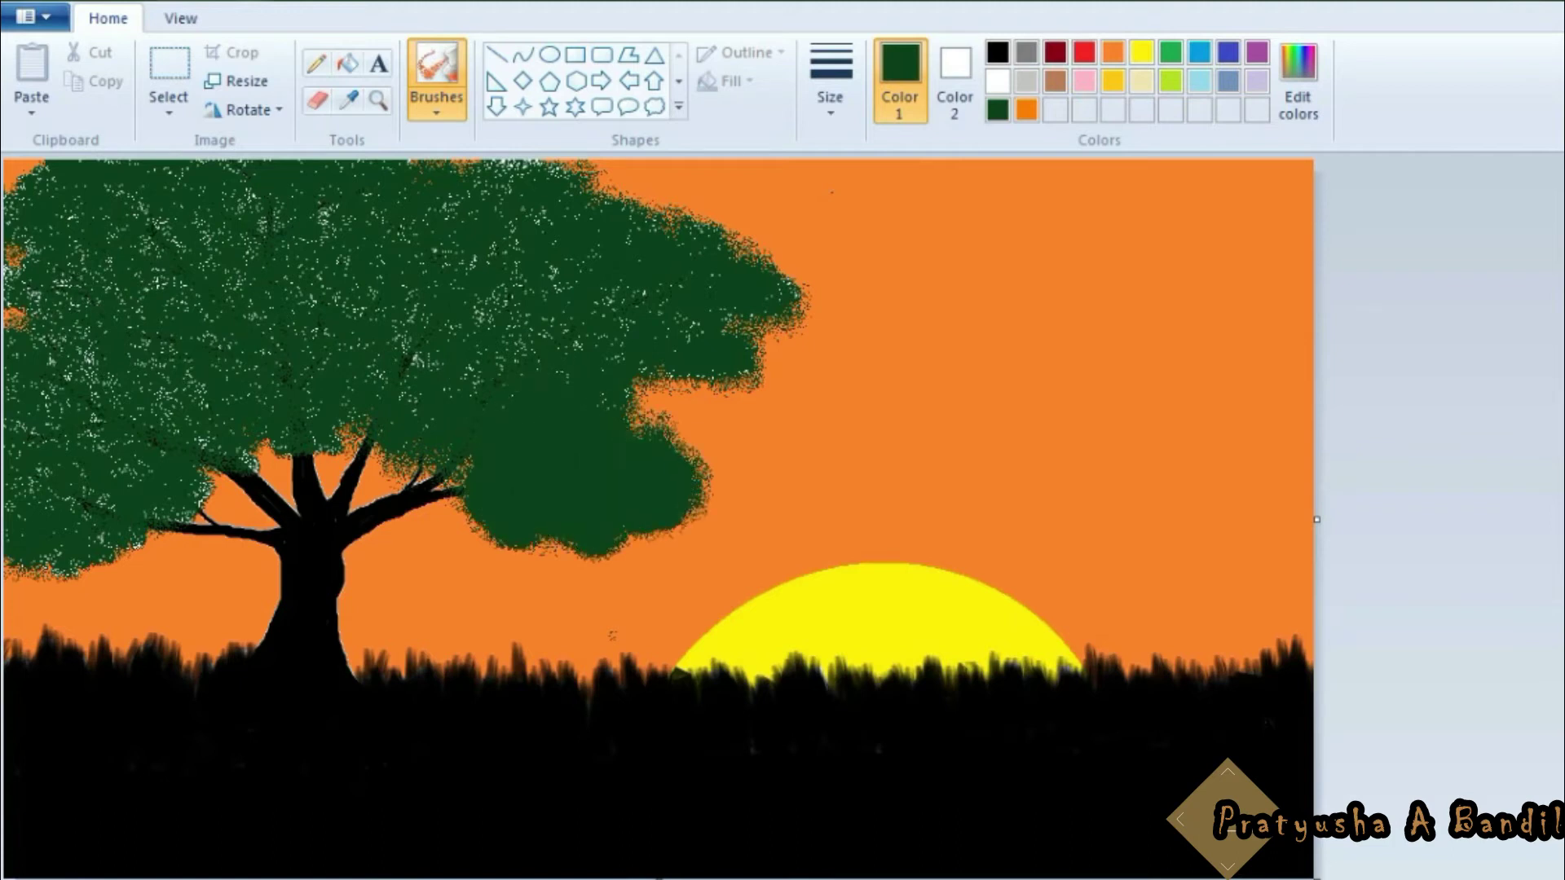
mouse_move(684, 322)
mouse_down()
mouse_move(782, 322)
mouse_move(807, 277)
mouse_move(799, 302)
mouse_move(734, 326)
mouse_up()
drag(729, 245, 589, 181)
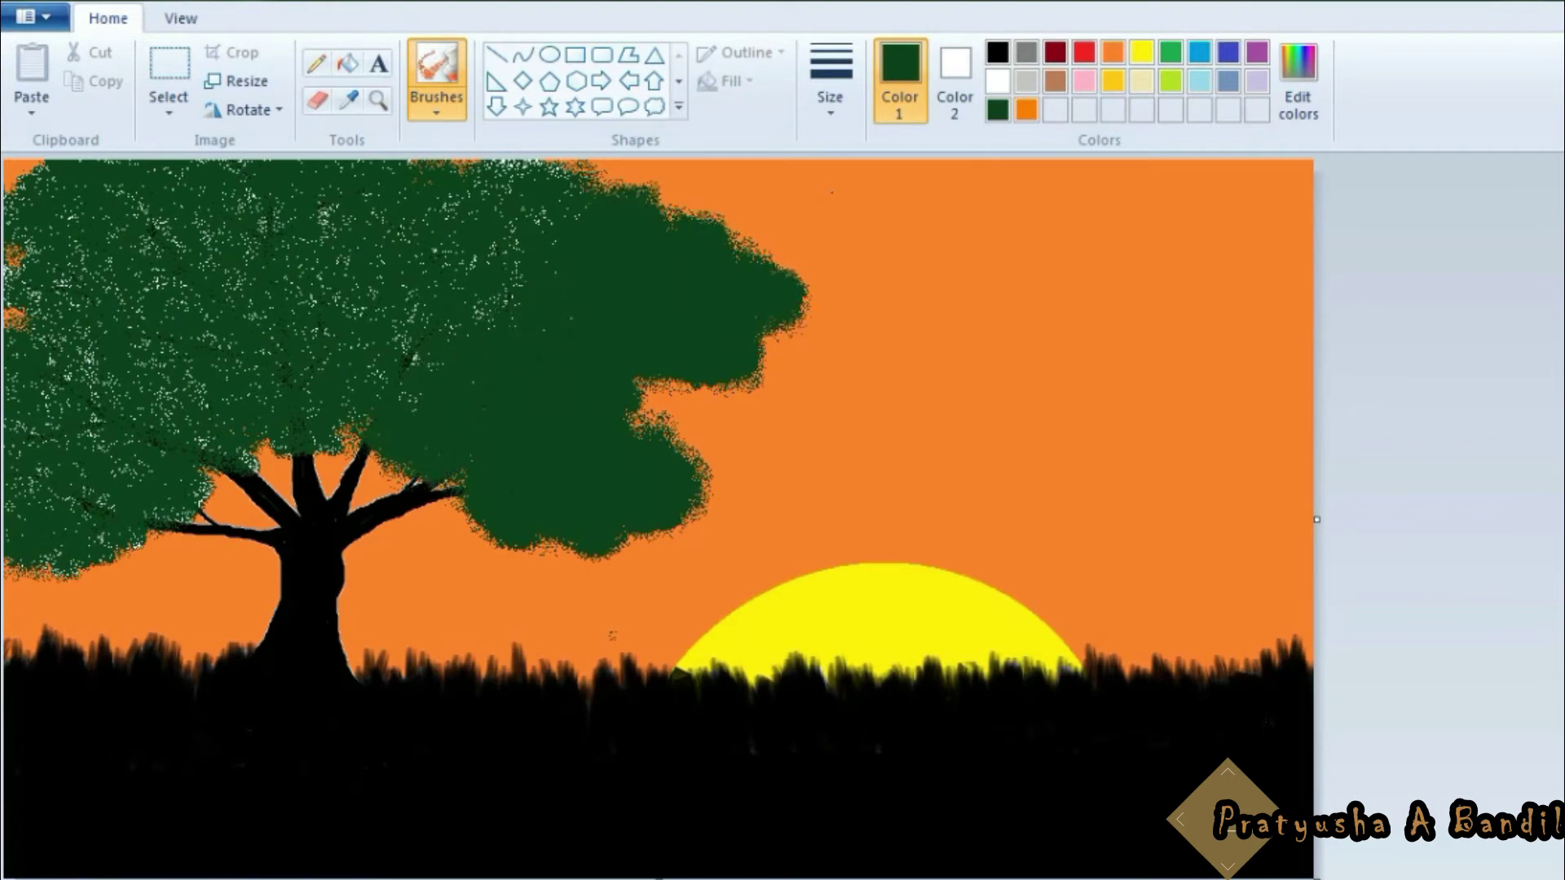
Adjust the airbrush size and spray the centre, left side and edges of the crown solid dark green
click(830, 81)
click(864, 311)
click(829, 81)
click(864, 231)
drag(294, 200, 245, 259)
drag(78, 281, 41, 489)
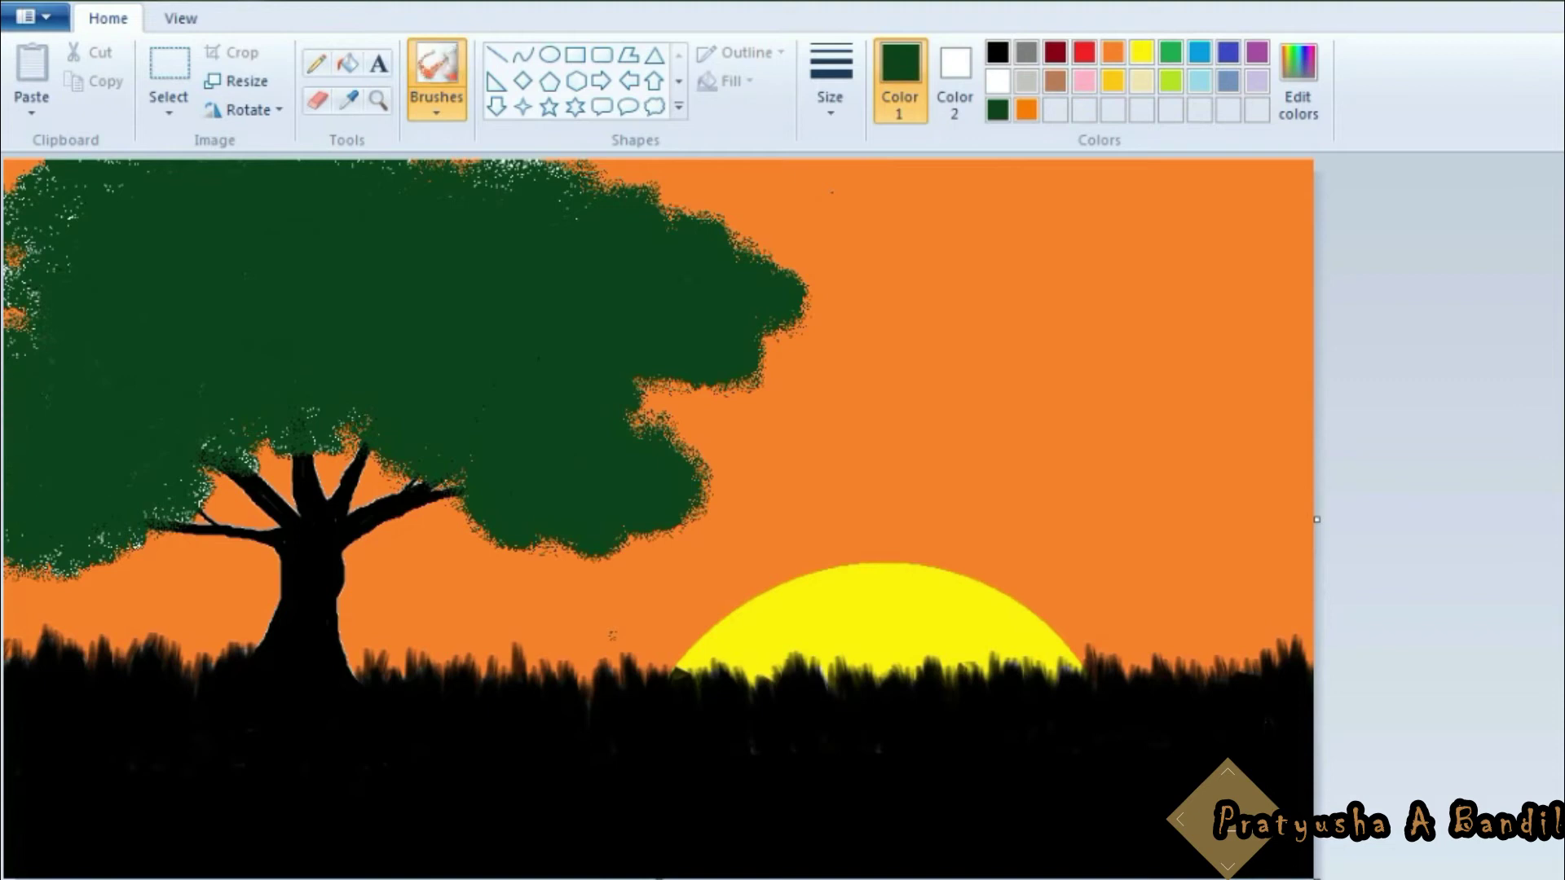
drag(228, 465, 33, 570)
drag(20, 338, 16, 269)
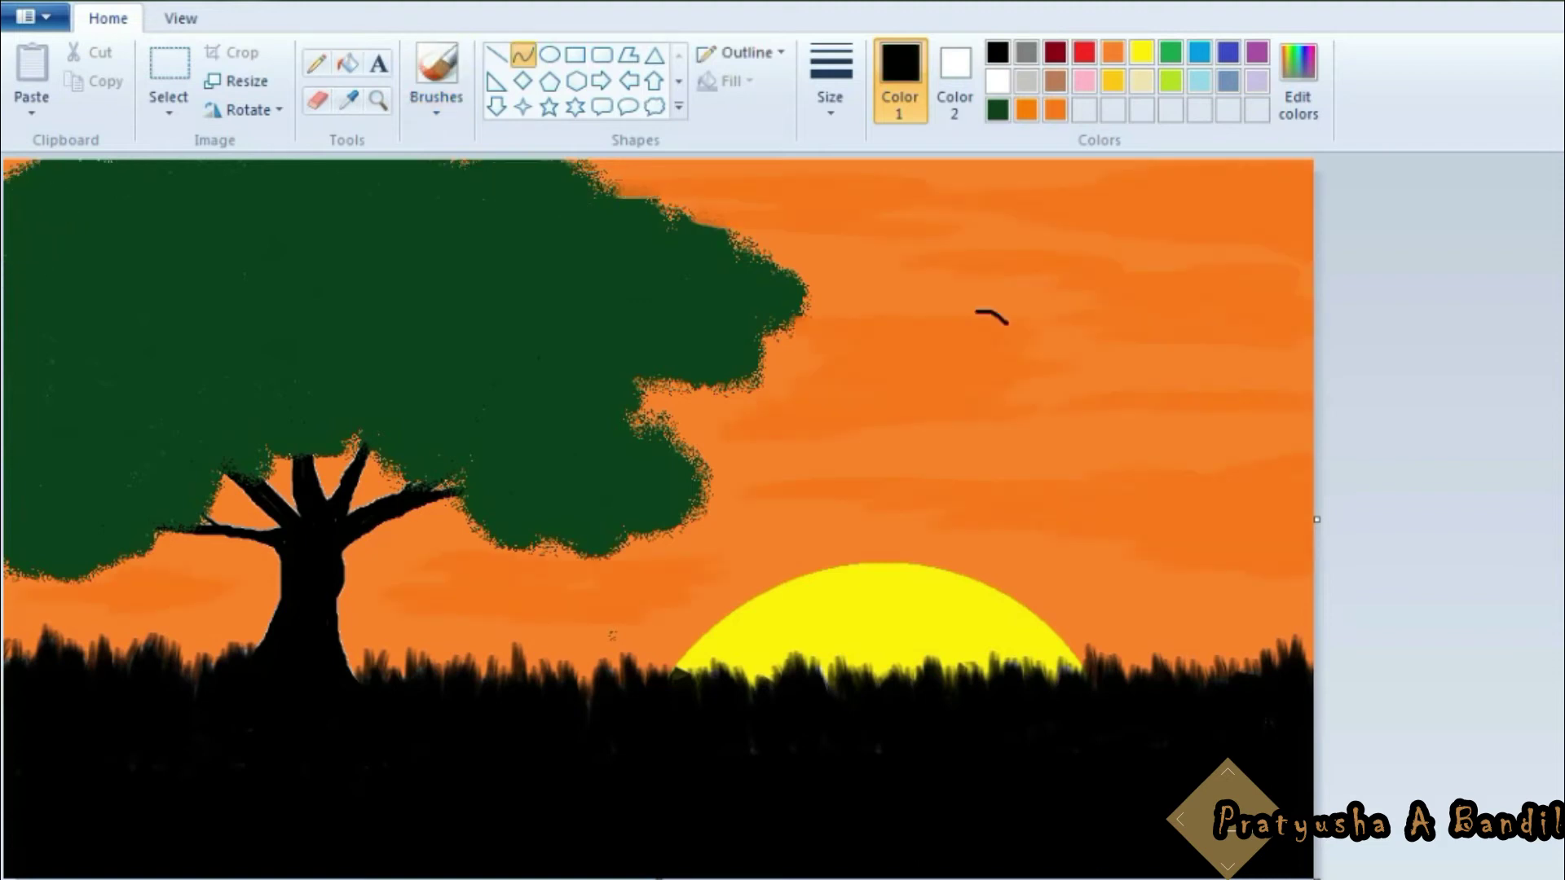
Draw three small black birds in the sky above the sun with the Curve tool
drag(1007, 320, 1034, 309)
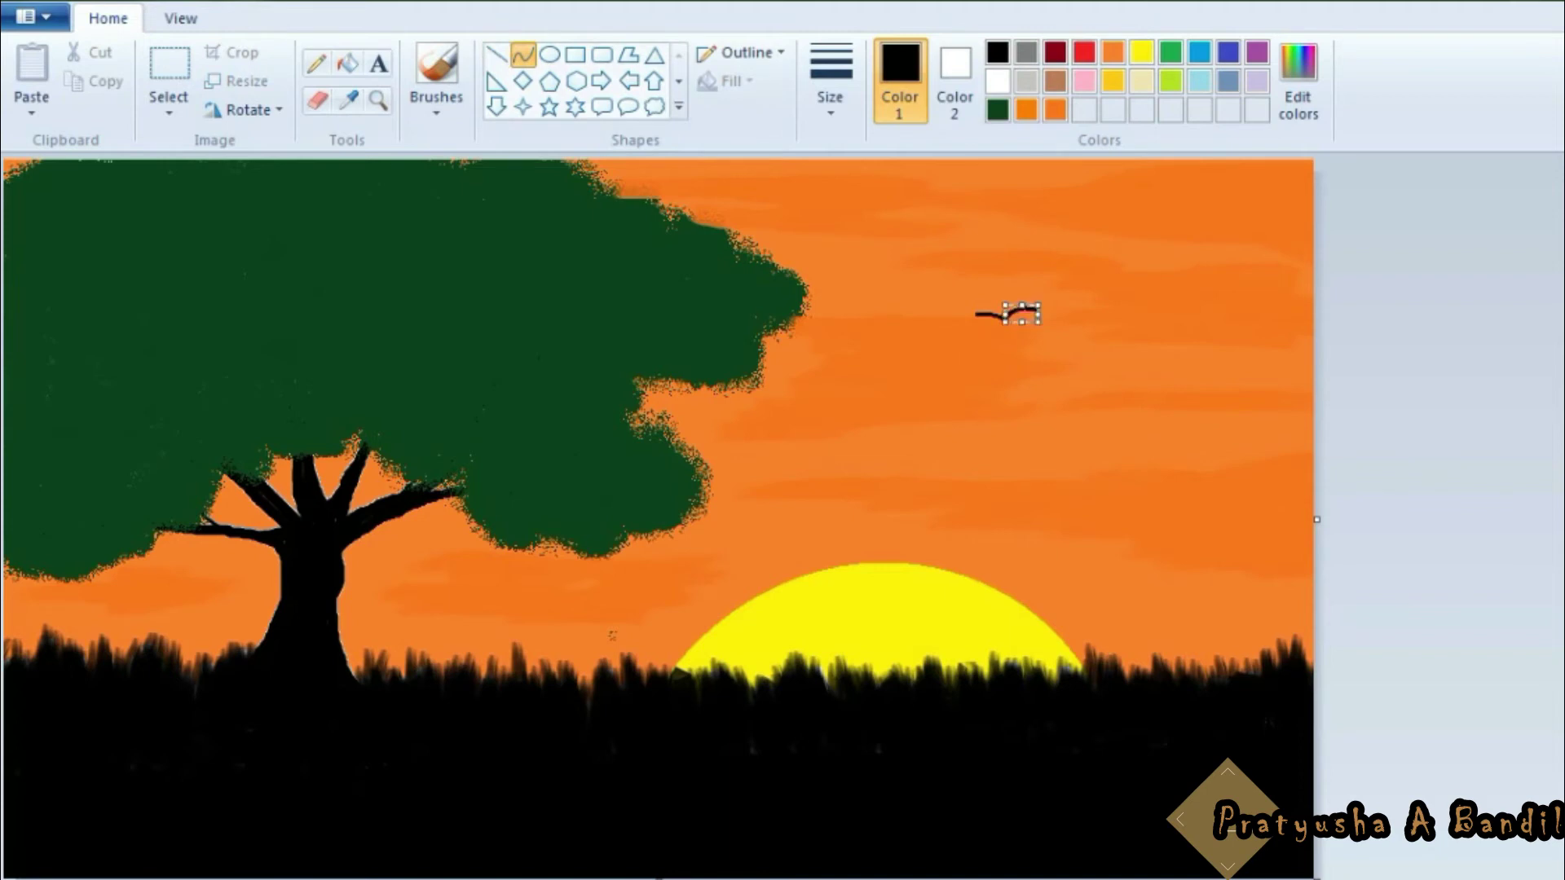
key(ctrl+z)
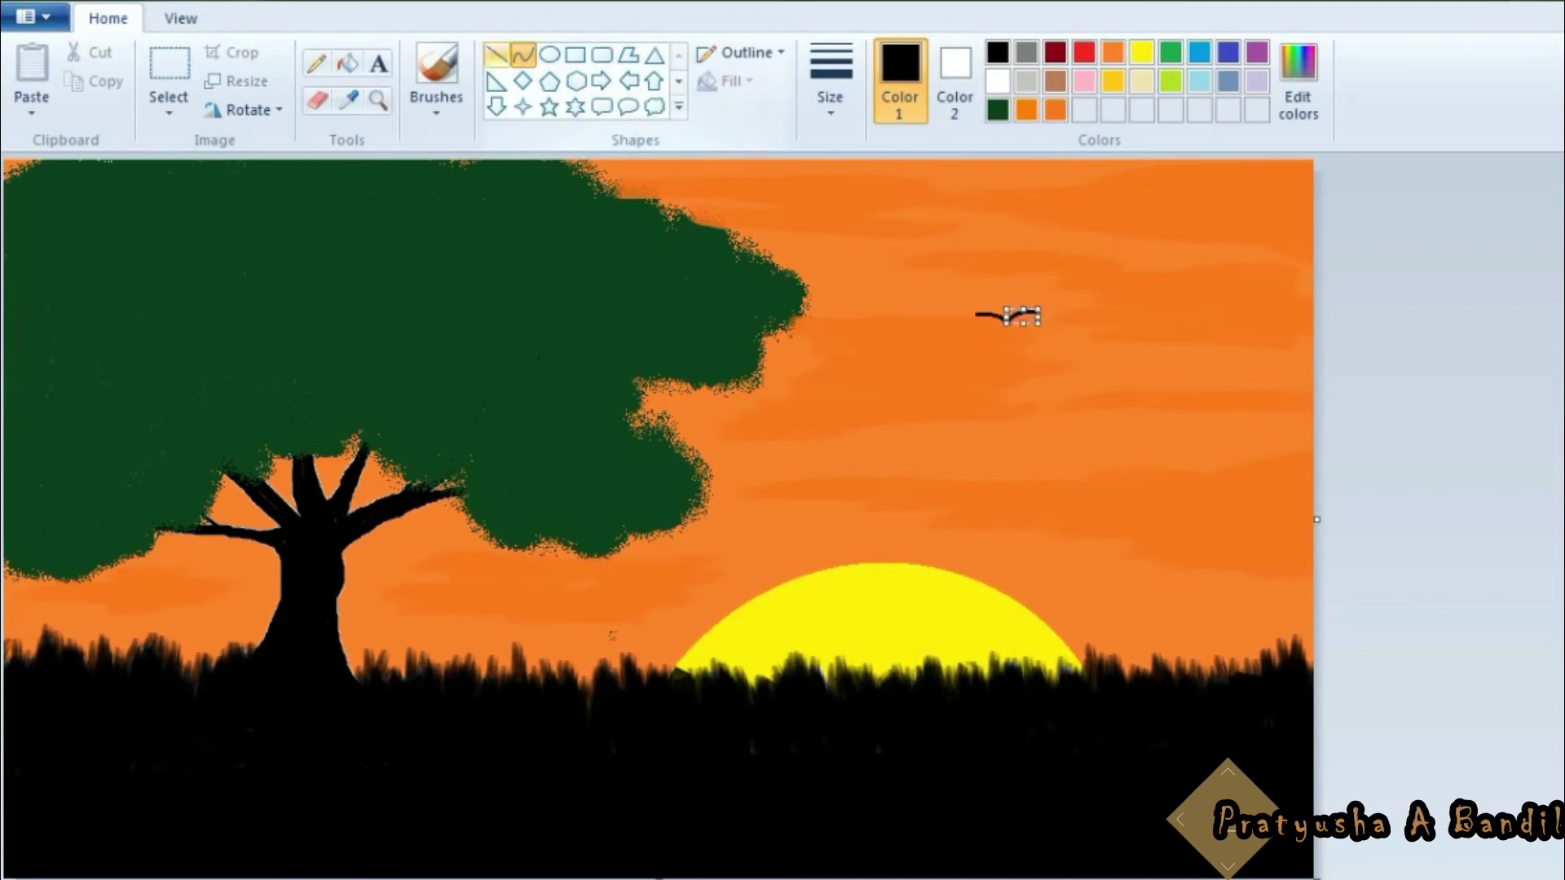
drag(922, 414, 965, 413)
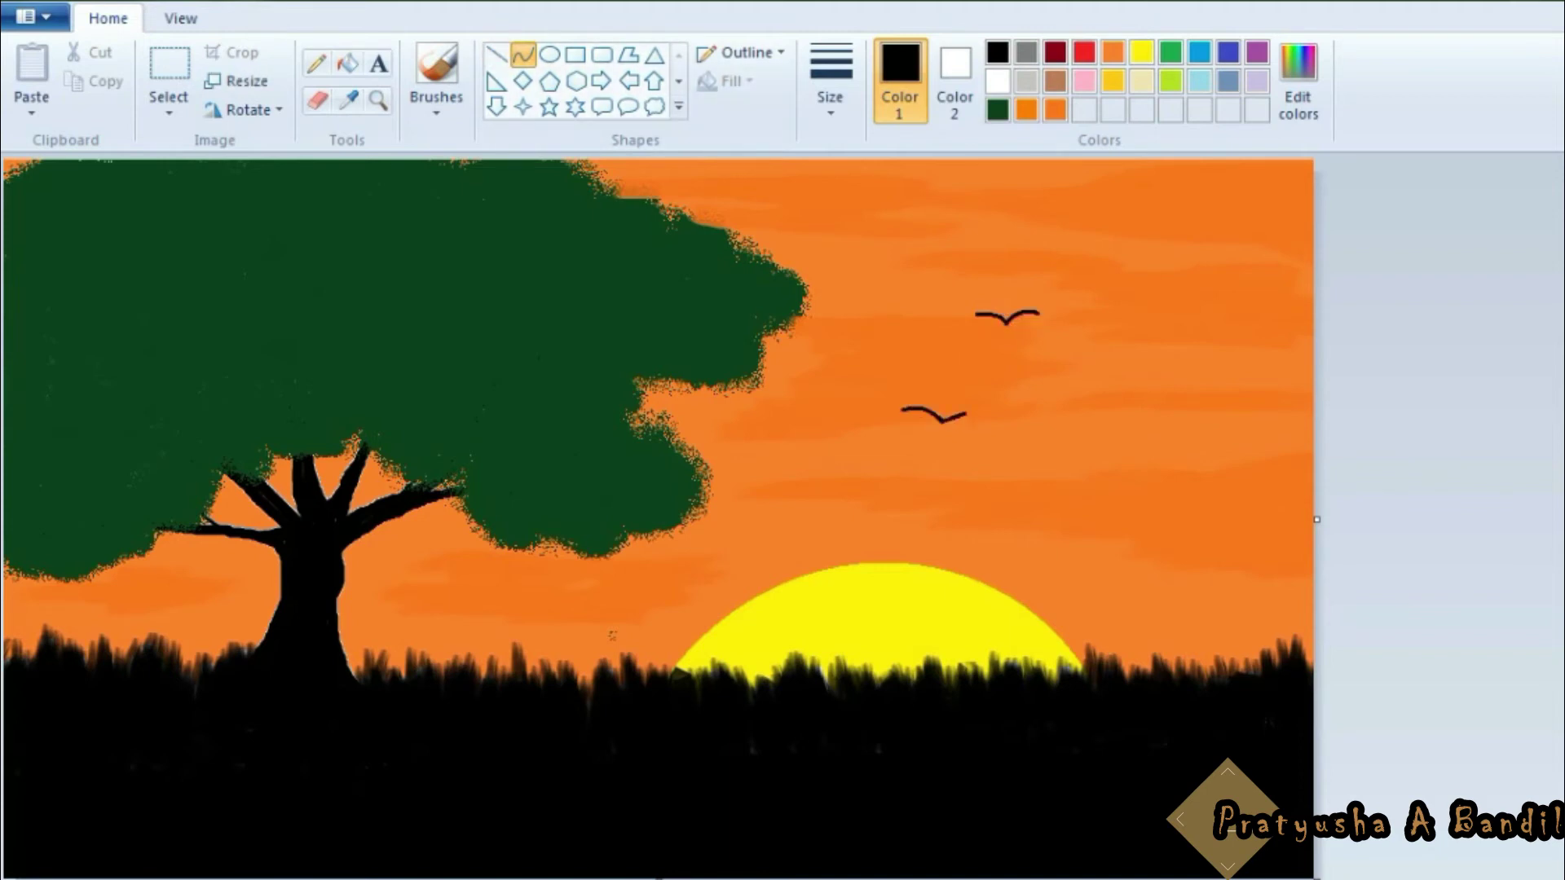
mouse_move(1165, 373)
mouse_down()
mouse_move(1201, 382)
mouse_move(1176, 369)
mouse_up()
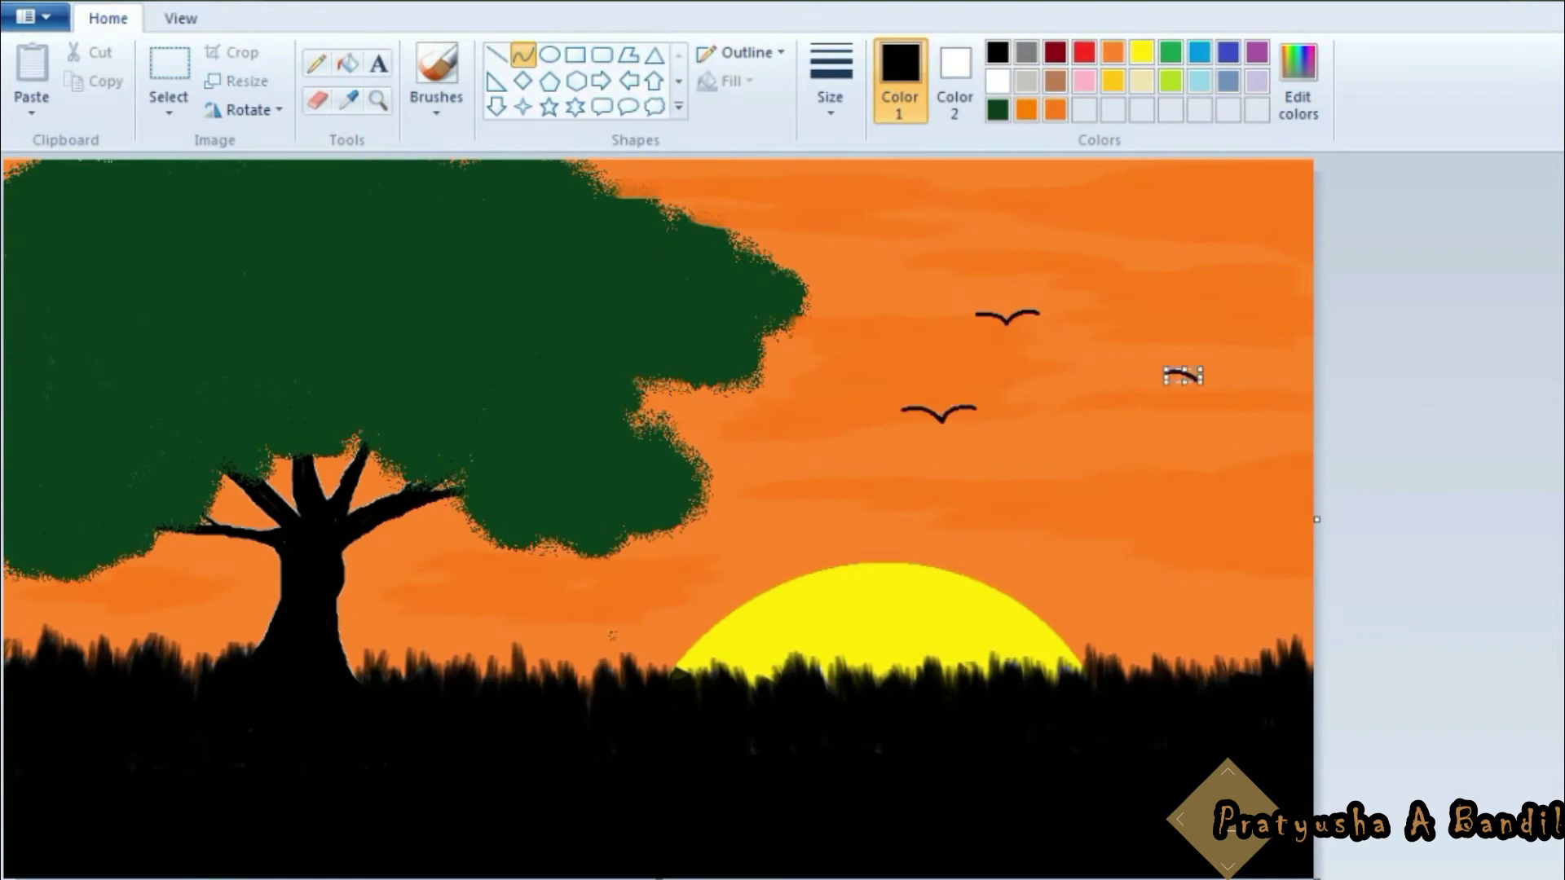
Draw a solid black chapel with a pointed roof and a cross on top, just right of the tree trunk
click(496, 54)
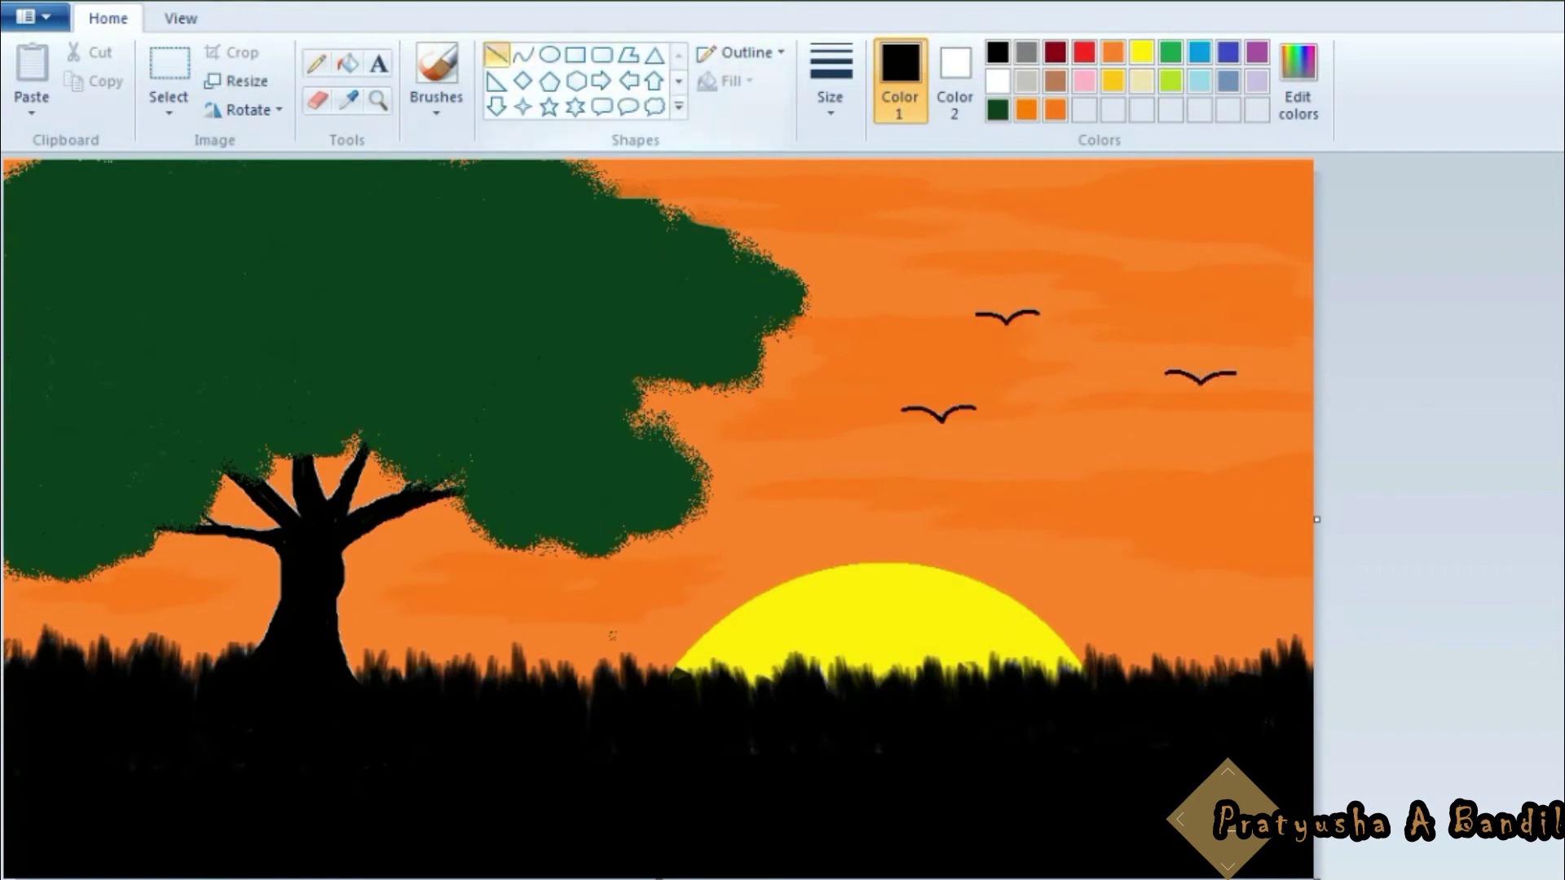
click(437, 78)
mouse_move(396, 625)
mouse_down()
mouse_move(440, 584)
mouse_move(487, 626)
mouse_move(489, 680)
mouse_move(400, 677)
mouse_up()
mouse_move(445, 597)
mouse_down()
mouse_move(407, 648)
mouse_move(481, 677)
mouse_up()
drag(436, 629, 463, 670)
click(497, 55)
mouse_move(440, 583)
mouse_down()
mouse_move(440, 540)
mouse_move(451, 554)
mouse_up()
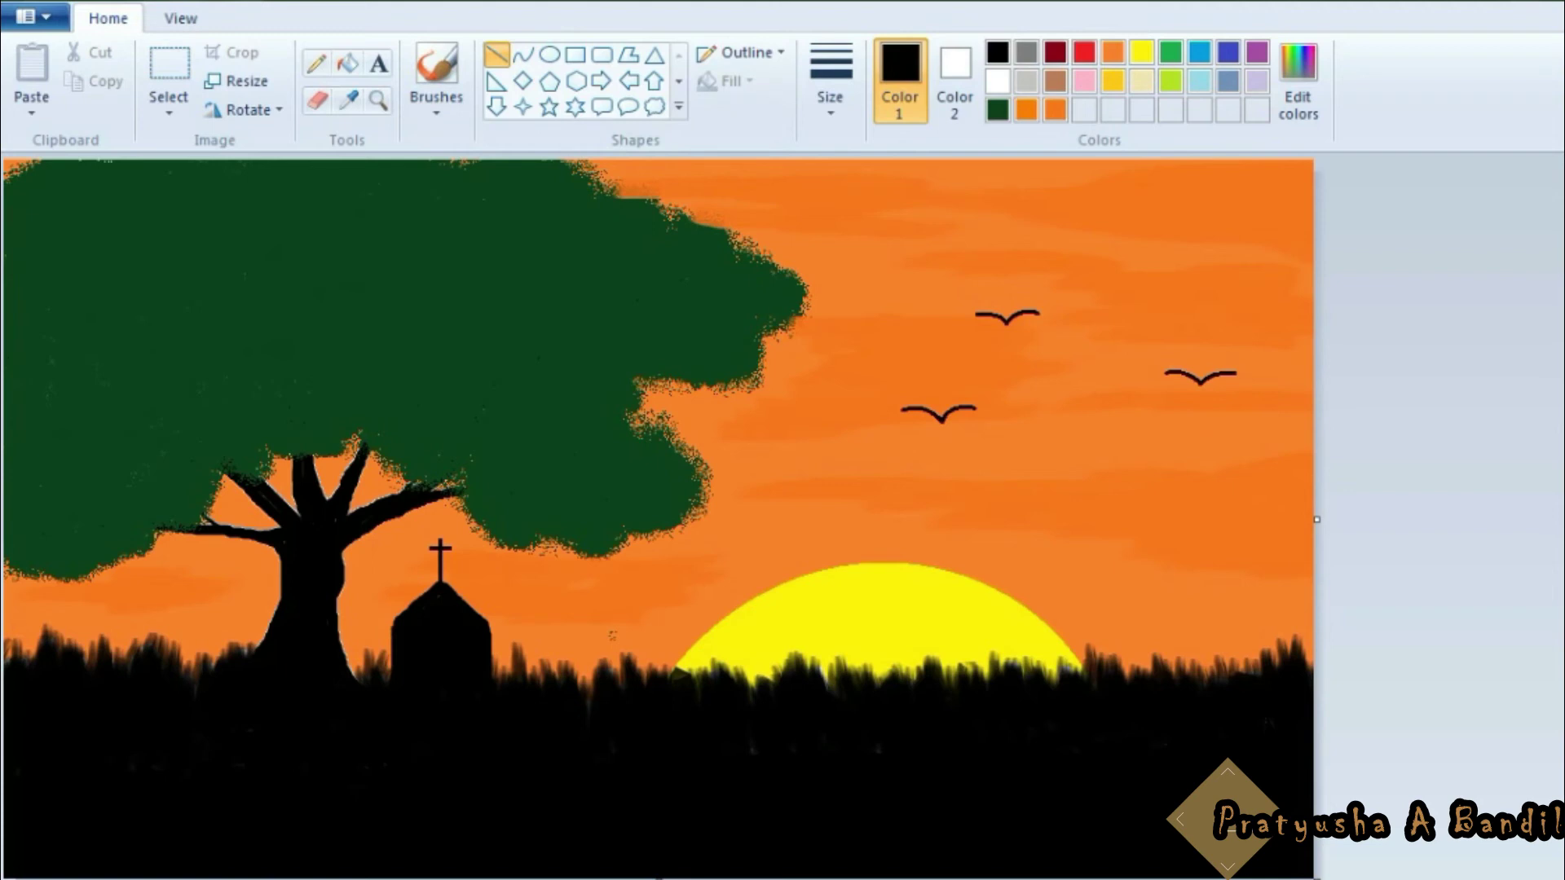
Draw a curved hill in the grass at the right edge of the picture and make it solid black
click(523, 54)
drag(1173, 671, 1311, 645)
mouse_move(1243, 652)
mouse_down()
mouse_move(1247, 624)
mouse_move(1259, 656)
mouse_move(1183, 672)
mouse_up()
click(347, 63)
click(1238, 652)
click(436, 112)
click(437, 164)
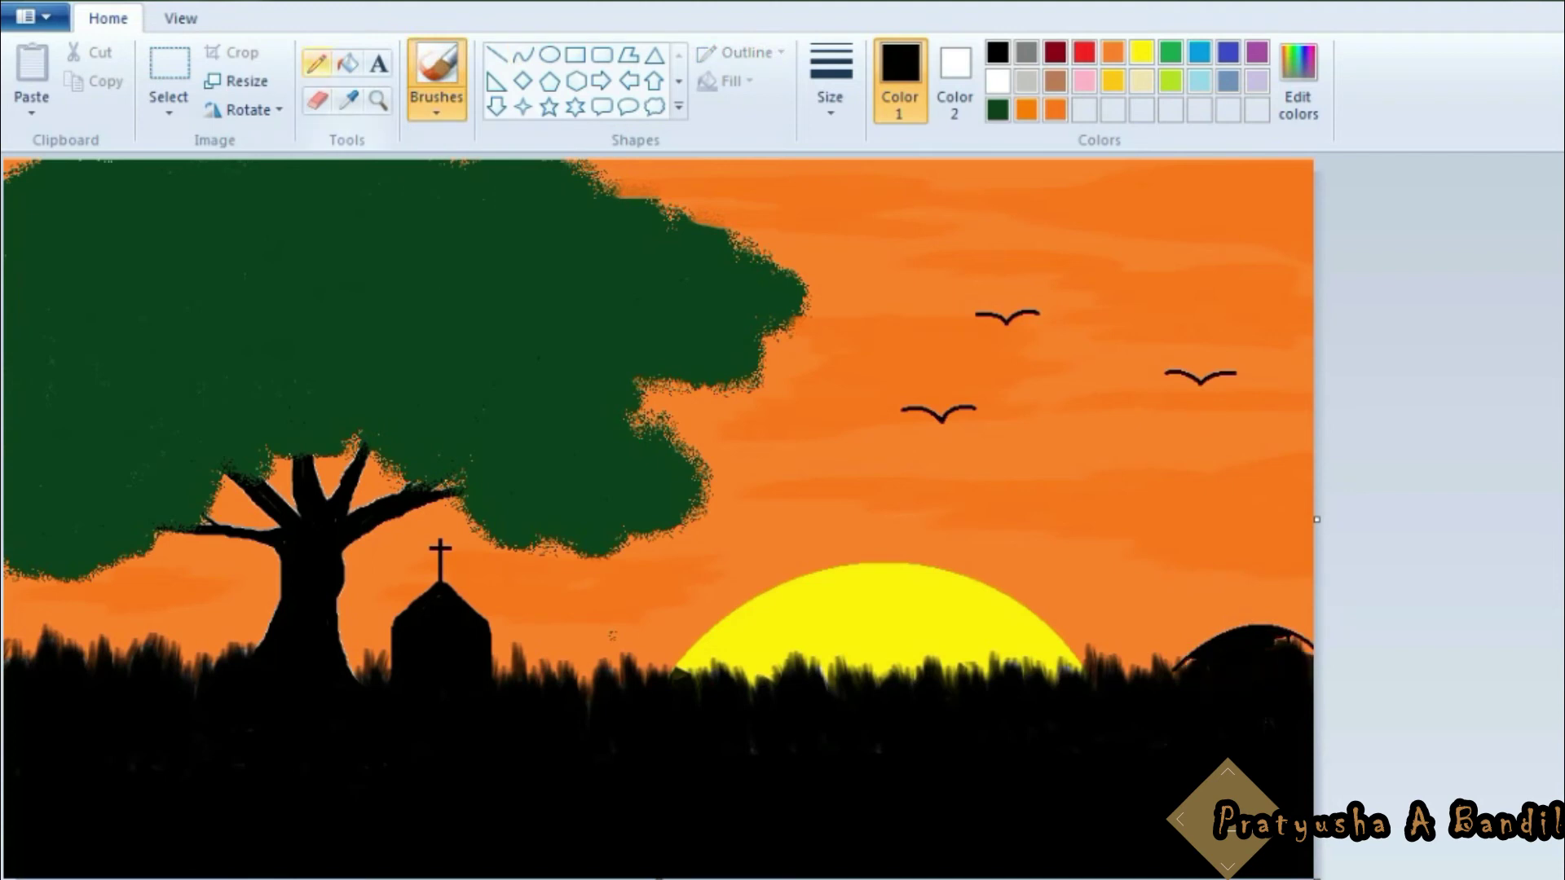
Define a darker orange (red 253, green 101, blue 0) and brush cloud streaks across the upper, middle and lower right sky
click(1113, 52)
click(1298, 82)
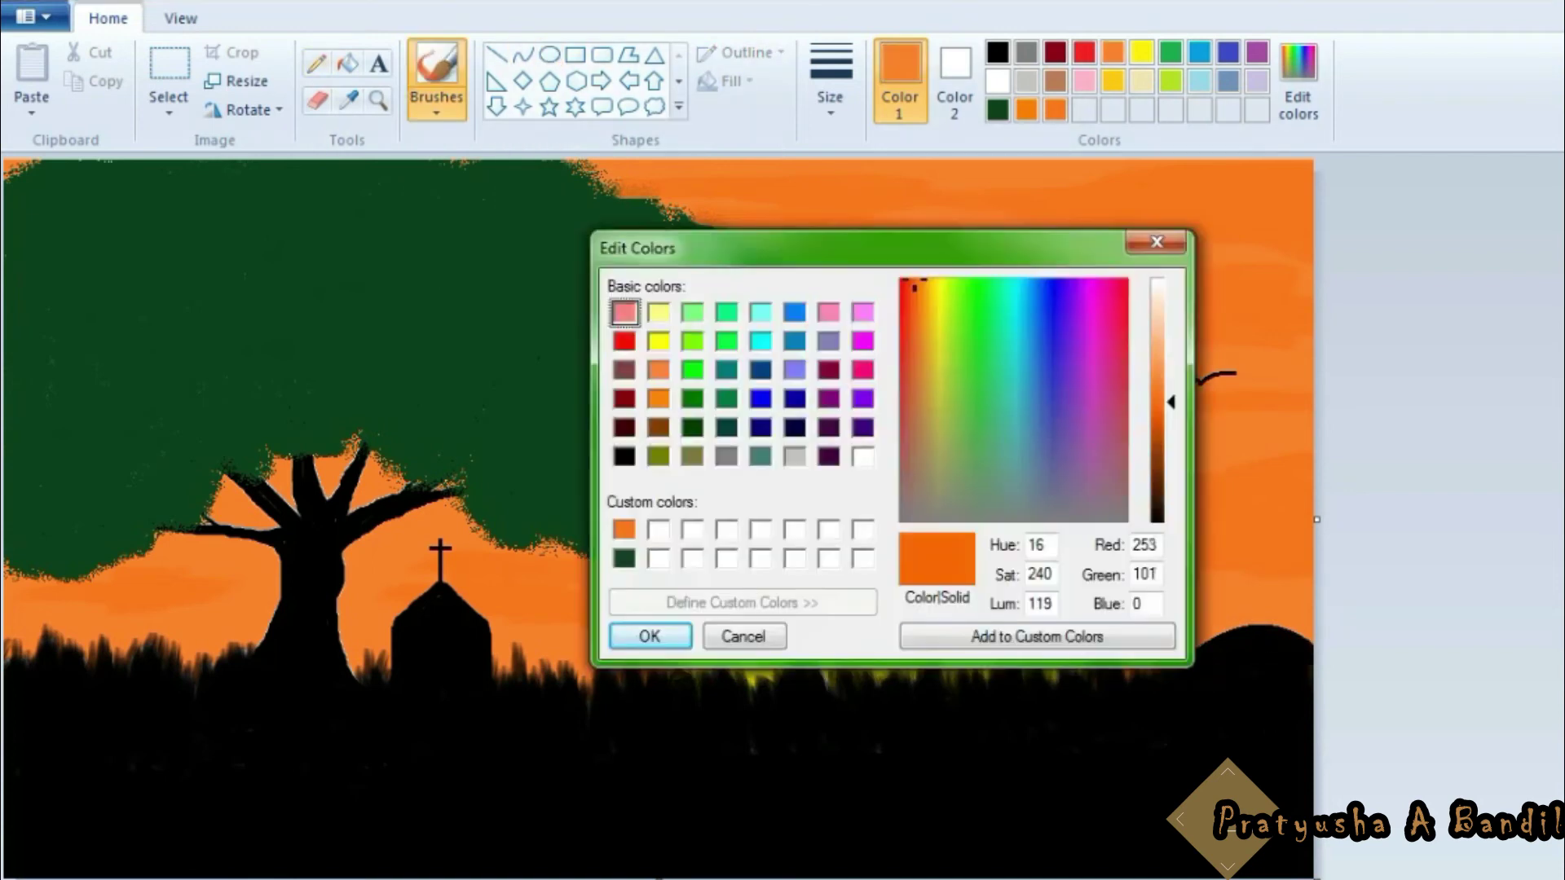
click(643, 636)
click(436, 113)
click(437, 164)
drag(848, 192, 1041, 186)
mouse_move(739, 189)
mouse_down()
mouse_move(1051, 214)
mouse_move(1108, 179)
mouse_up()
drag(822, 351, 1158, 371)
drag(1044, 464, 1255, 460)
mouse_move(1092, 444)
mouse_down()
mouse_move(1308, 445)
mouse_move(921, 471)
mouse_move(1279, 491)
mouse_move(1052, 483)
mouse_up()
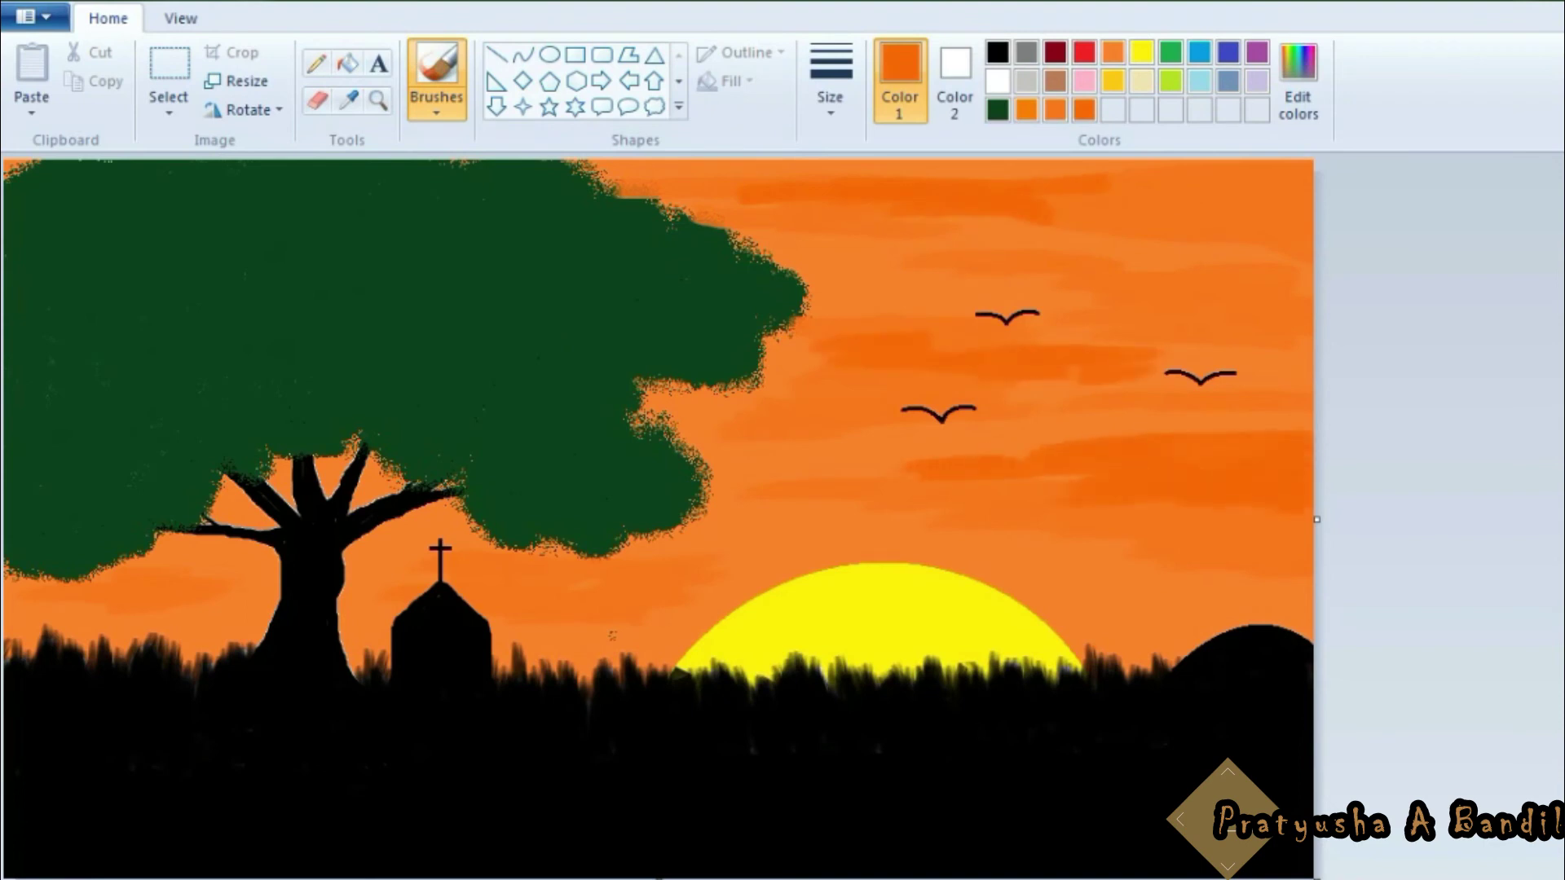
Brush darker orange streaks across the upper-right sky and beside the notch in the crown's right edge
drag(1051, 214, 1239, 176)
key(ctrl+z)
drag(1095, 188, 1301, 189)
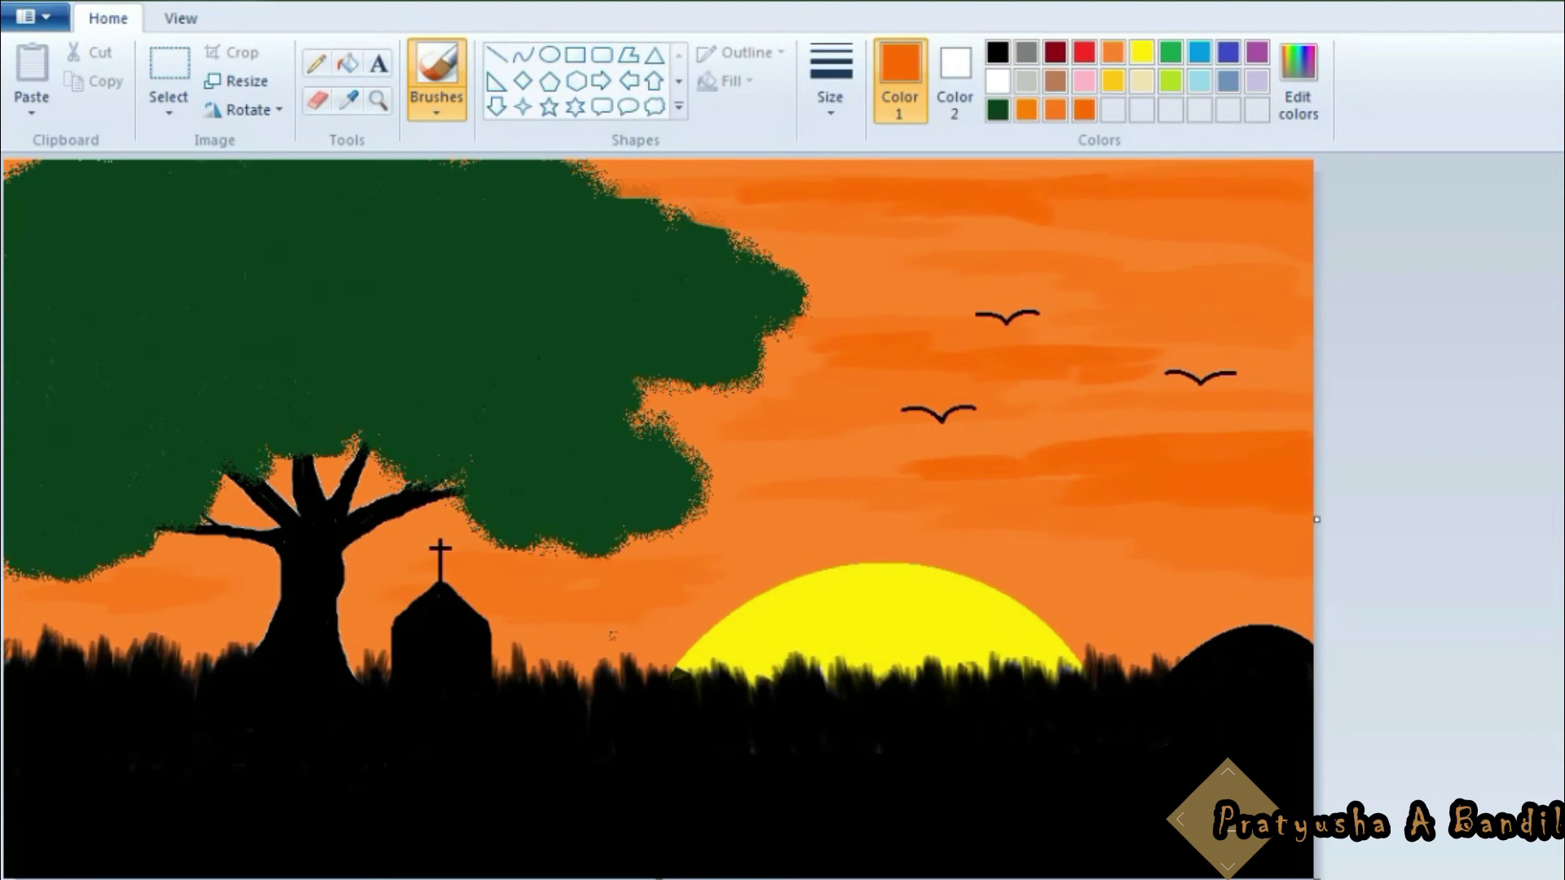
drag(1112, 208, 1304, 207)
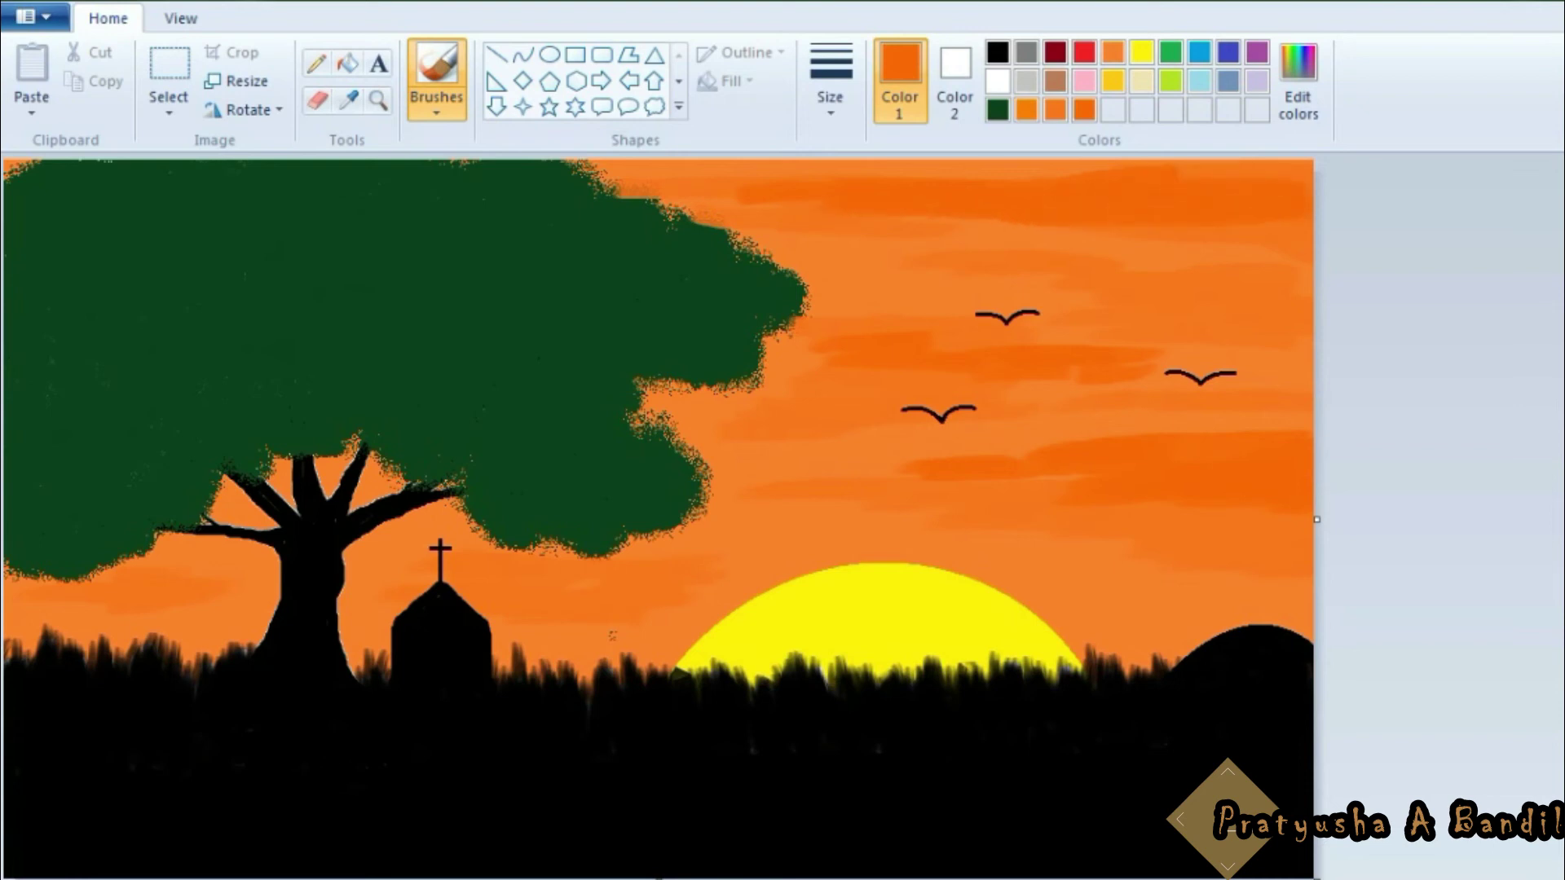
drag(632, 391, 815, 405)
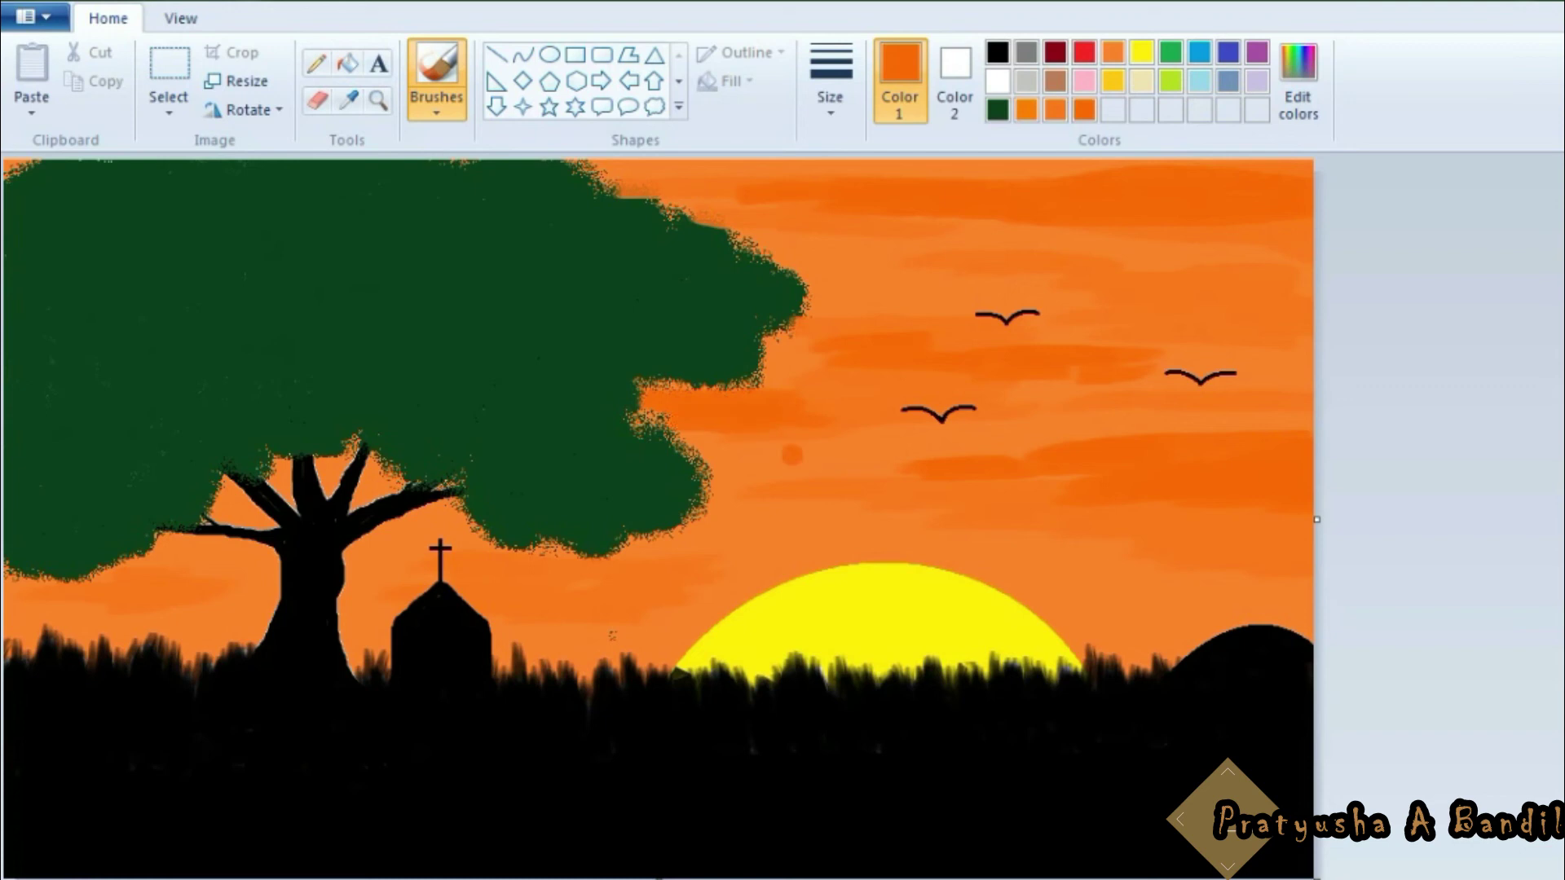
Add darker orange streaks behind the chapel, below the left of the crown, above the hill and along the top of the sky
mouse_move(665, 571)
mouse_down()
mouse_move(460, 575)
mouse_move(638, 591)
mouse_up()
mouse_move(131, 556)
mouse_down()
mouse_move(204, 562)
mouse_move(77, 589)
mouse_up()
drag(1150, 592, 1304, 603)
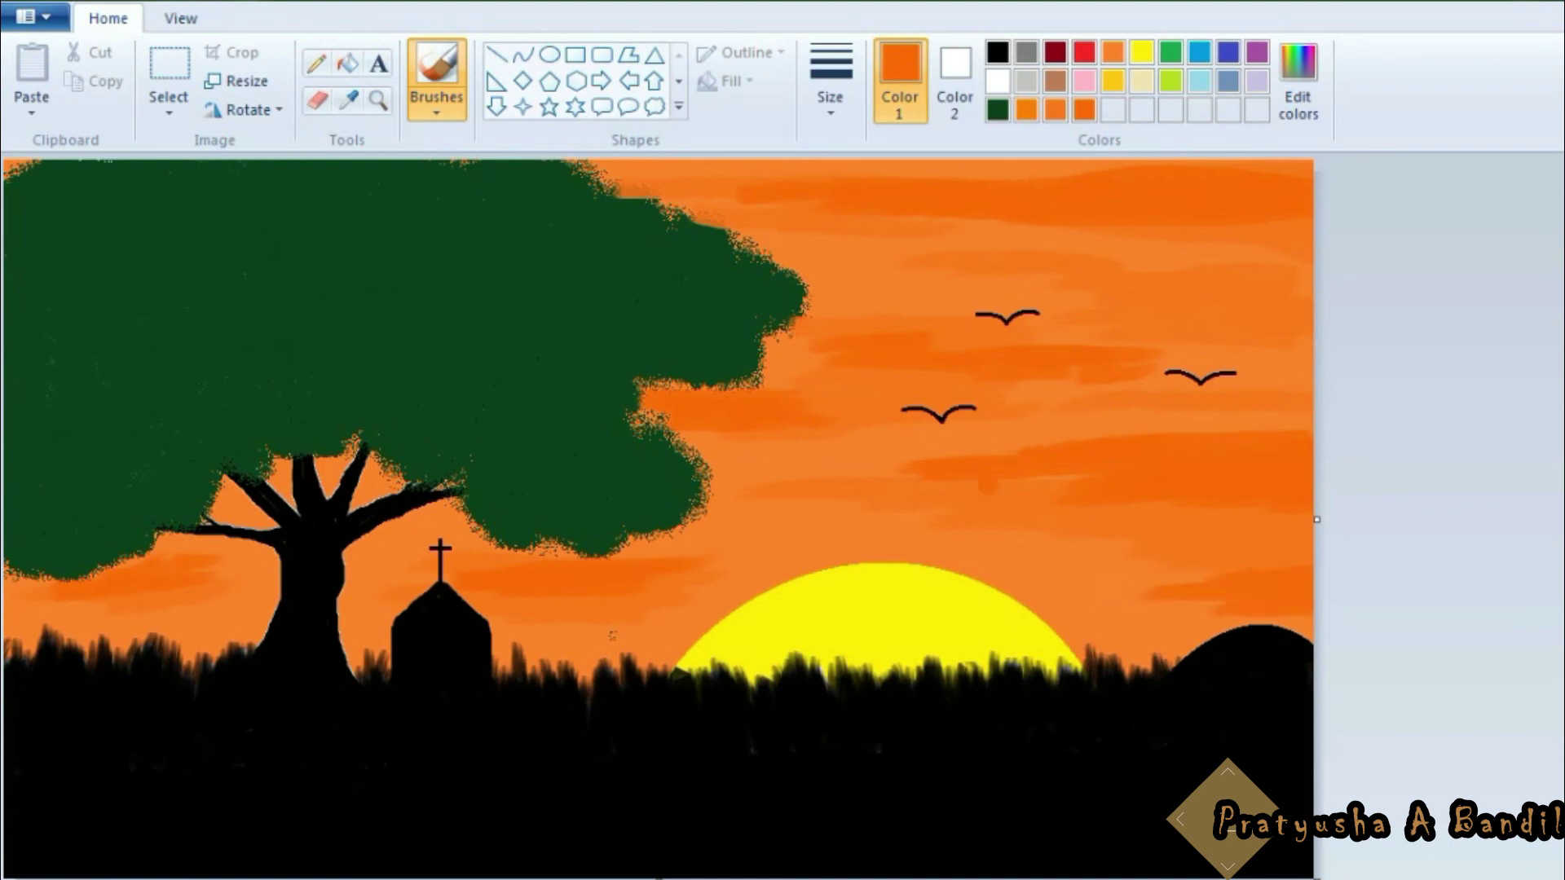
drag(916, 174, 1065, 176)
drag(1233, 168, 1310, 167)
drag(1252, 224, 1311, 224)
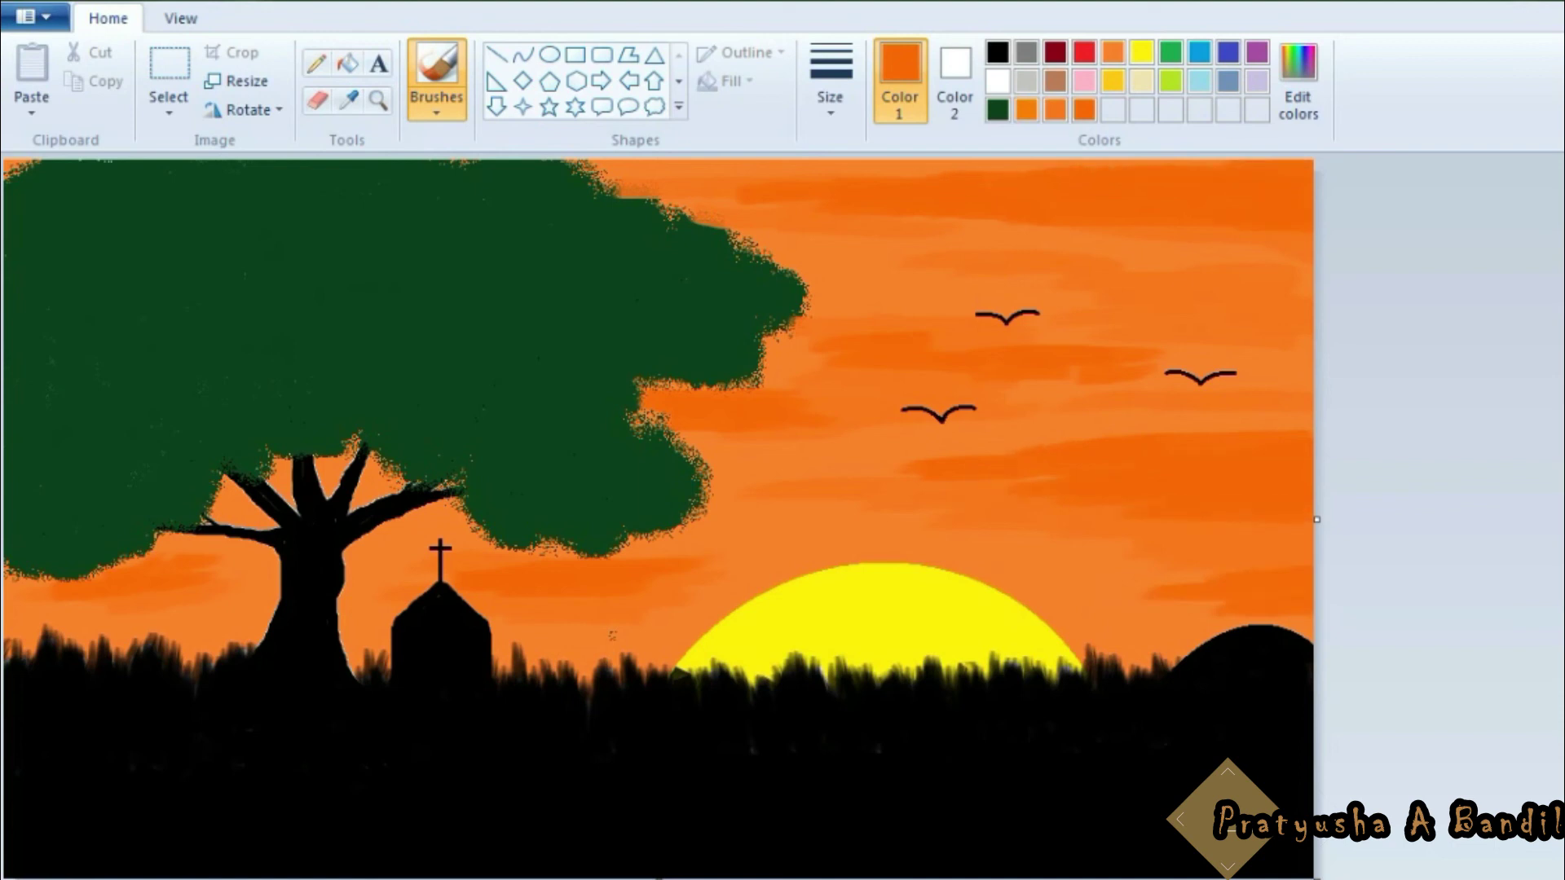
Adjust the luminance of the custom orange and brush streaks into the clouds of the lower right sky
click(1297, 82)
drag(1167, 391, 1171, 381)
click(643, 636)
drag(990, 218, 1114, 218)
drag(1129, 513, 1247, 513)
drag(1019, 457, 1311, 448)
drag(1198, 472, 1311, 472)
drag(1162, 505, 1310, 505)
drag(1093, 485, 1225, 485)
Brush the adjusted orange over the clouds around the birds, beside the crown, behind the chapel and along the upper sky
drag(892, 358, 1120, 351)
drag(834, 341, 912, 341)
mouse_move(724, 408)
mouse_down()
mouse_move(797, 408)
mouse_move(797, 423)
mouse_up()
drag(665, 405, 705, 405)
drag(501, 575, 682, 576)
drag(816, 191, 1240, 185)
drag(876, 208, 1306, 208)
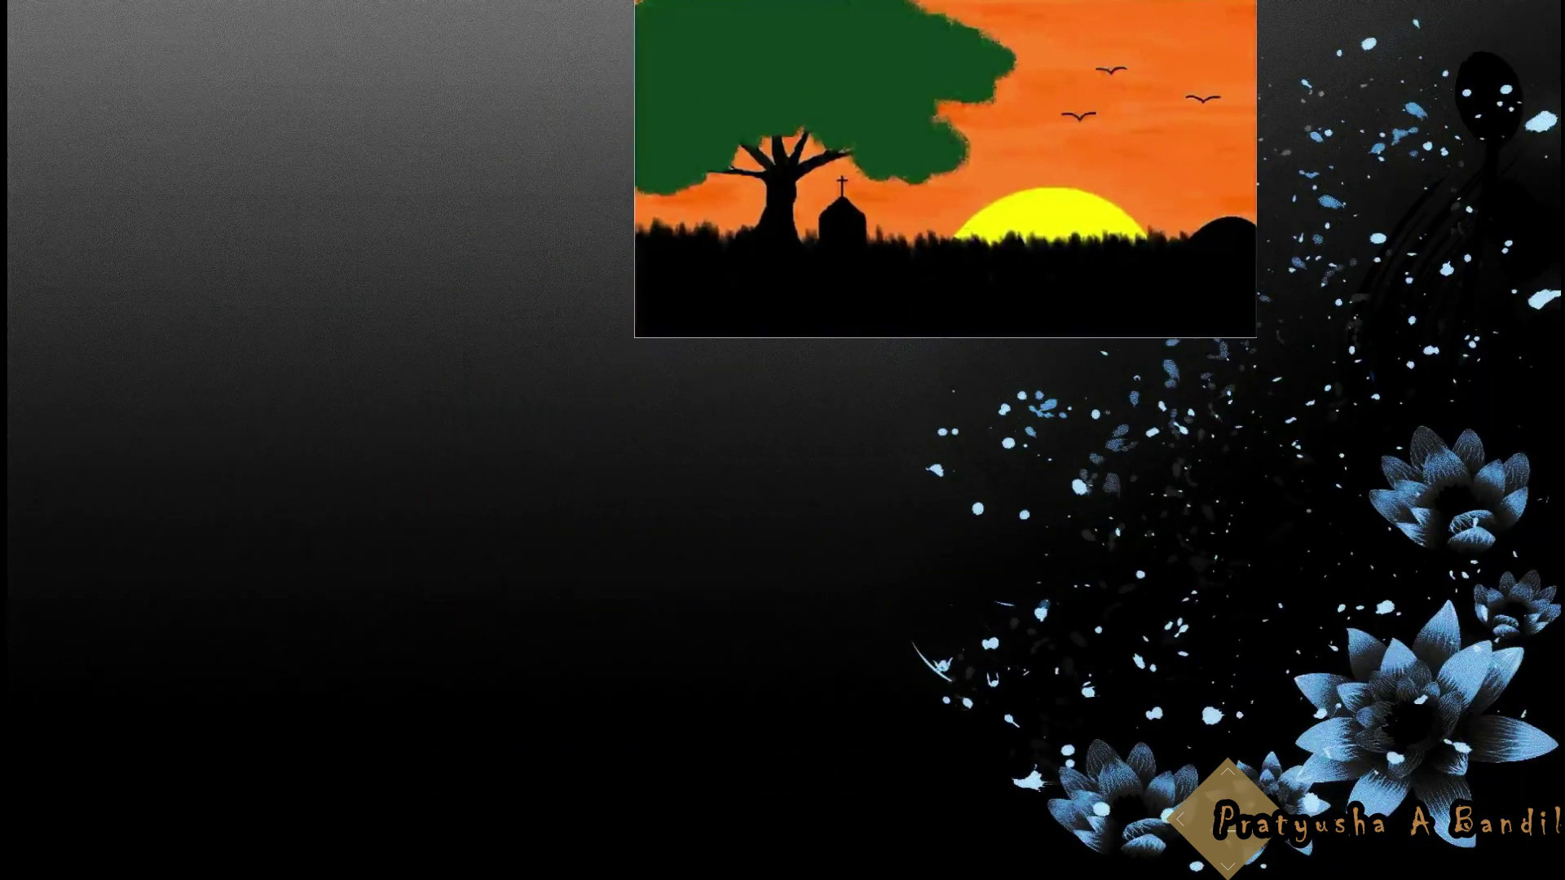